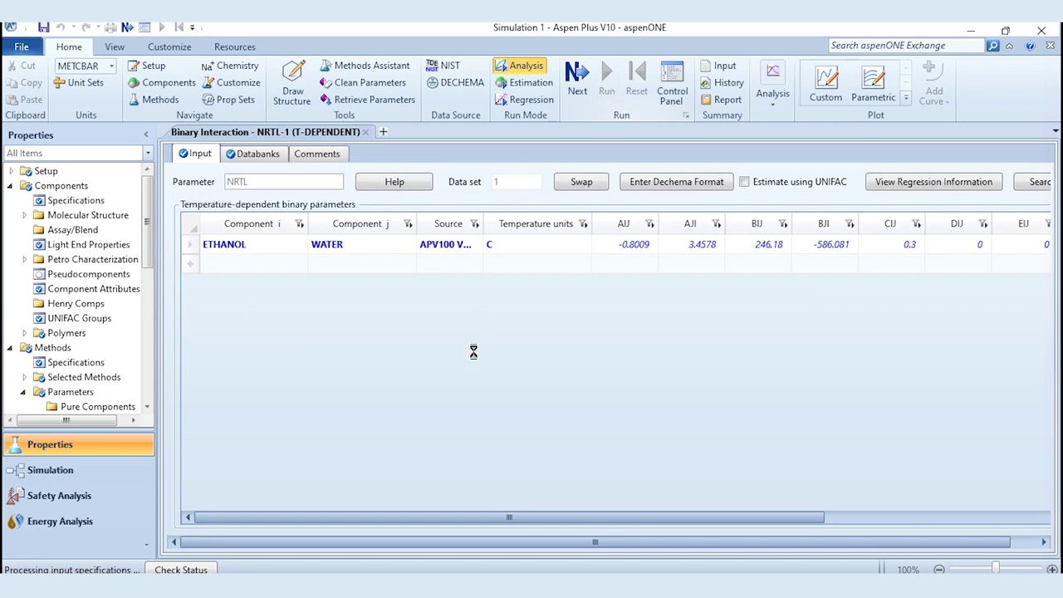
In the simulation environment, place two RadFrac columns side by side on the flowsheet, leaving wide space between them
click(92, 472)
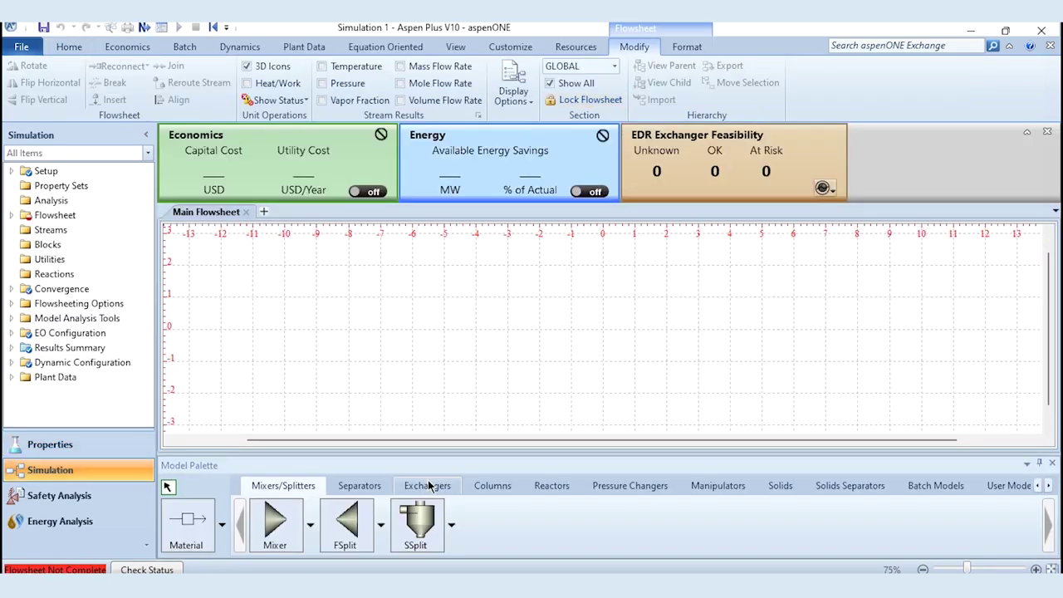
click(493, 488)
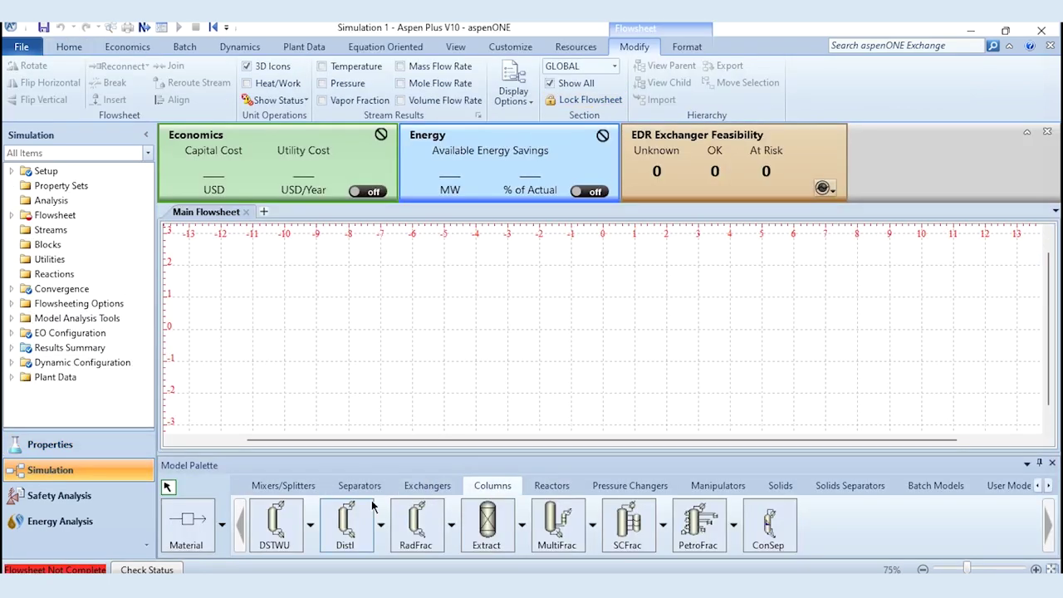
click(417, 525)
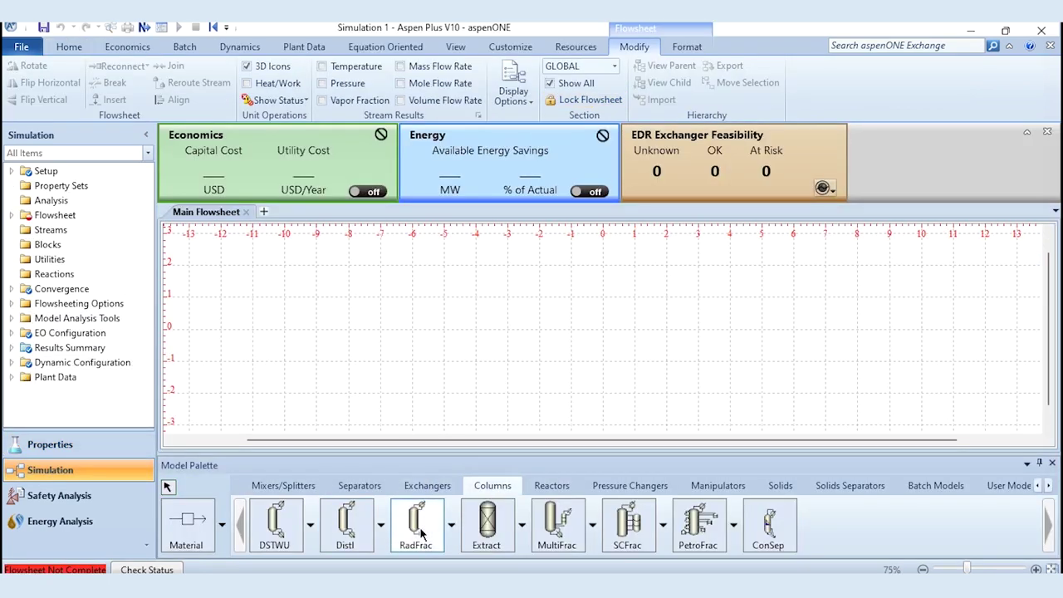
click(443, 330)
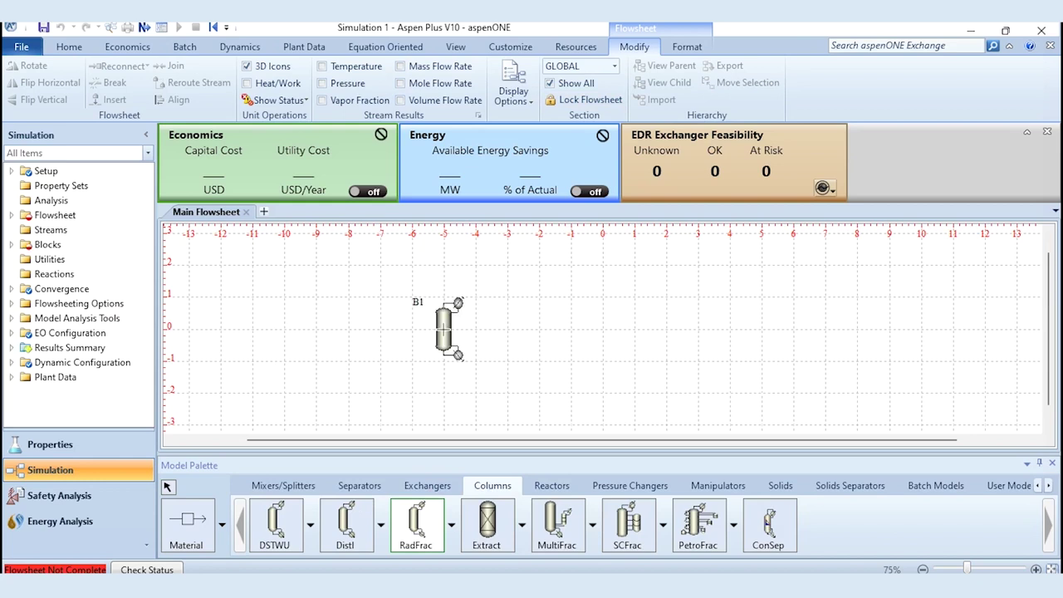
click(760, 328)
right_click(835, 337)
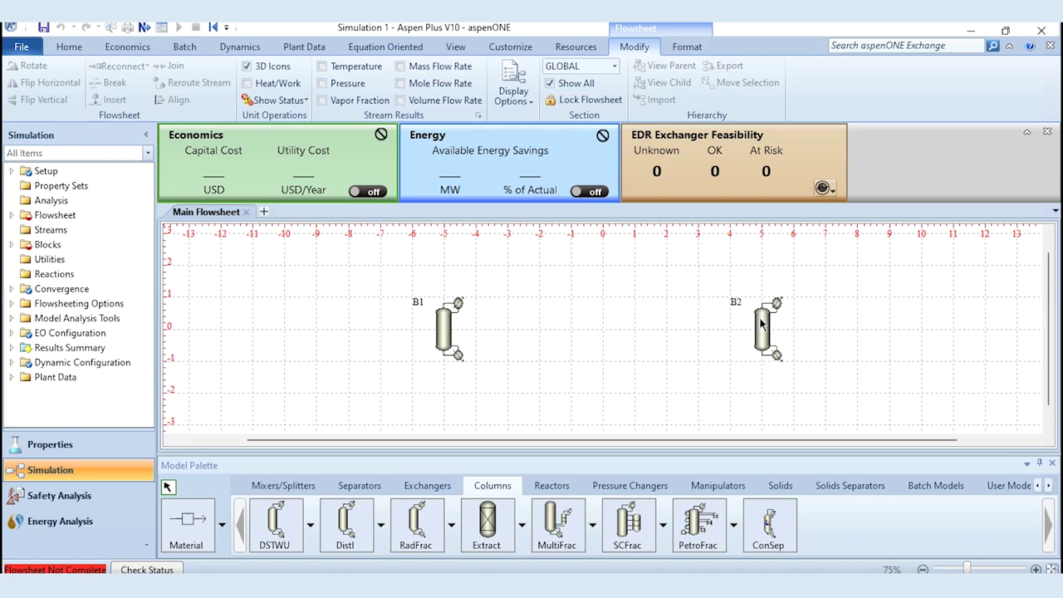
Rename column B1 as LPC and column B2 as HPC
double_click(418, 303)
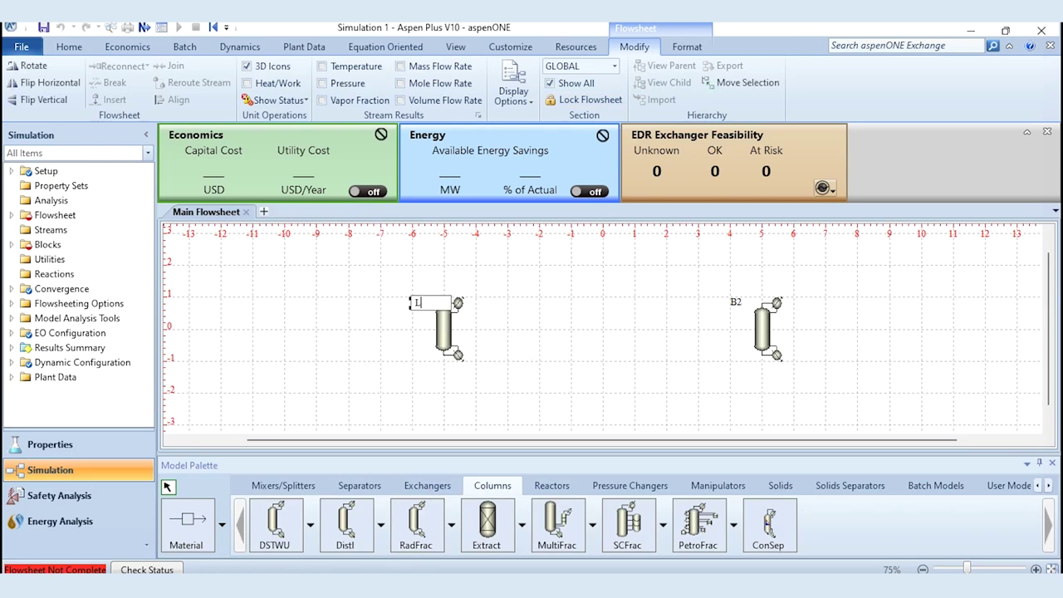
text(LPC)
click(600, 320)
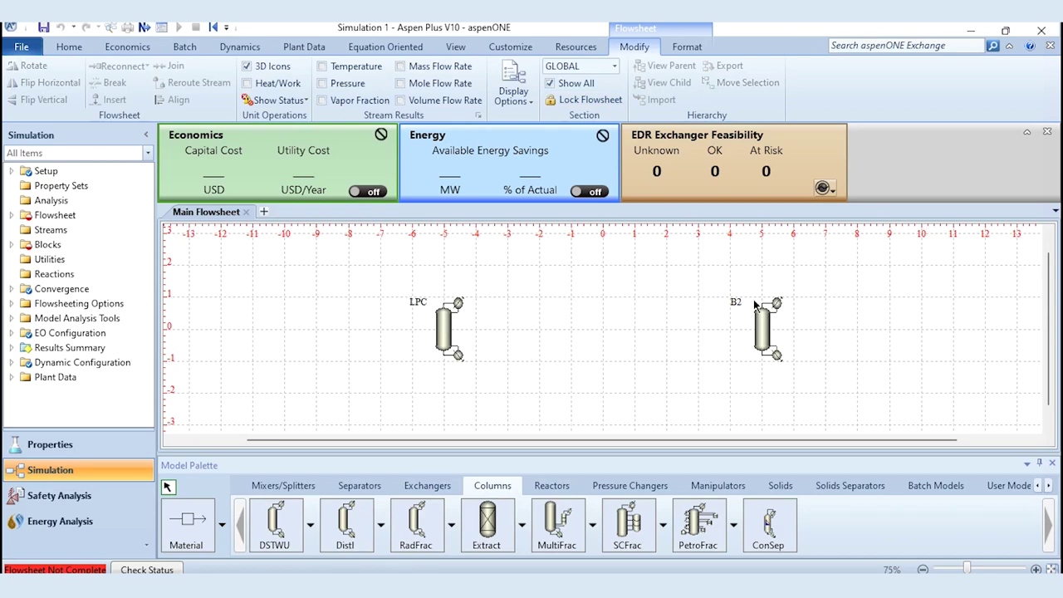
double_click(741, 305)
text(HPC)
click(686, 337)
Place a Mixer block on the flowsheet upstream of the LPC column
click(283, 485)
click(273, 510)
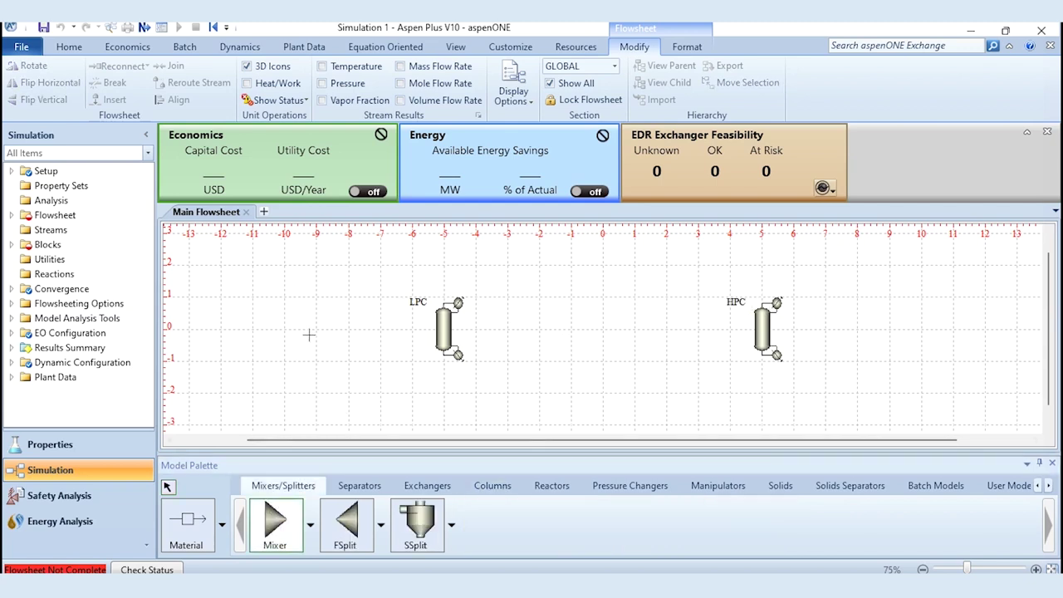
click(314, 328)
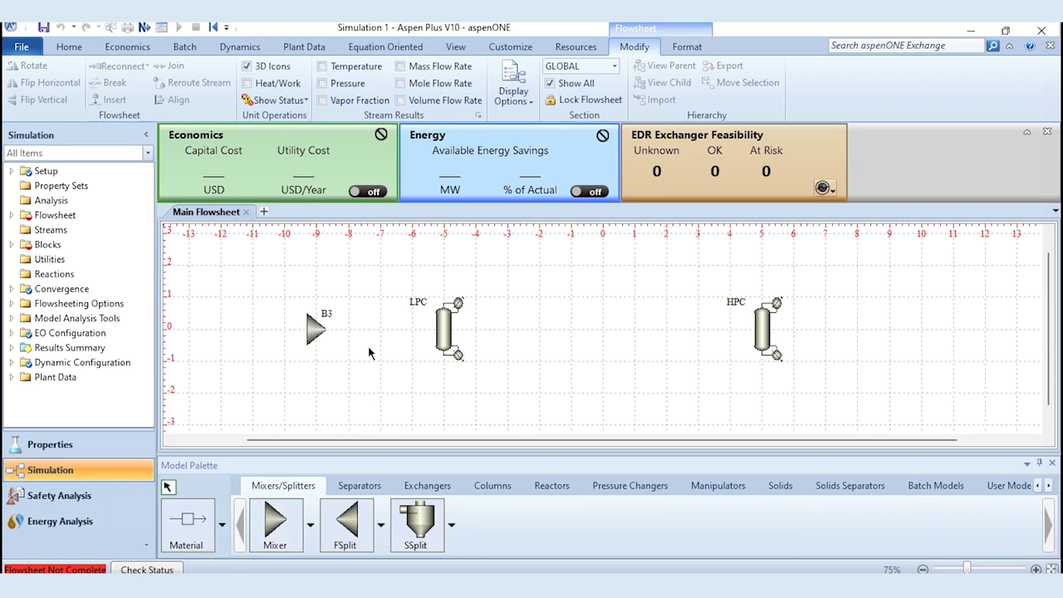
Draw a material feed stream into mixer B3 and a second stream from the mixer outlet to the LPC feed
click(193, 540)
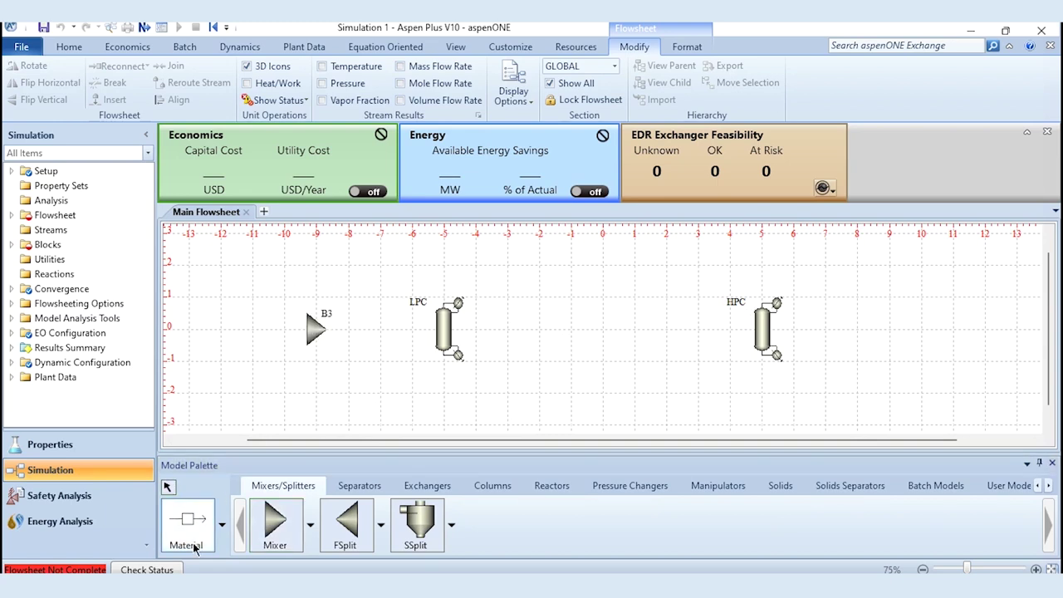
click(304, 330)
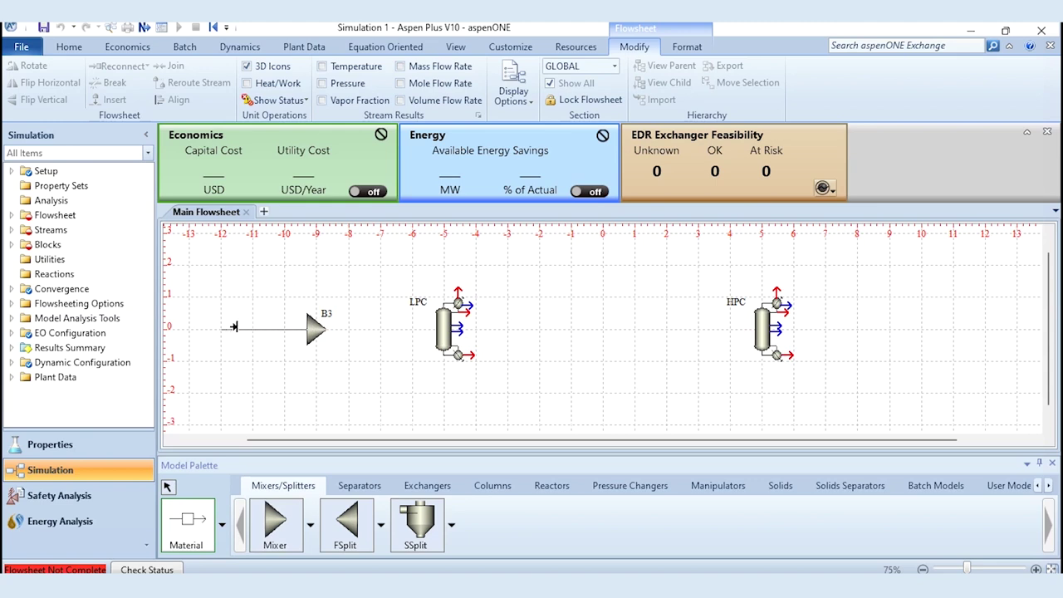
click(229, 328)
click(324, 336)
click(432, 330)
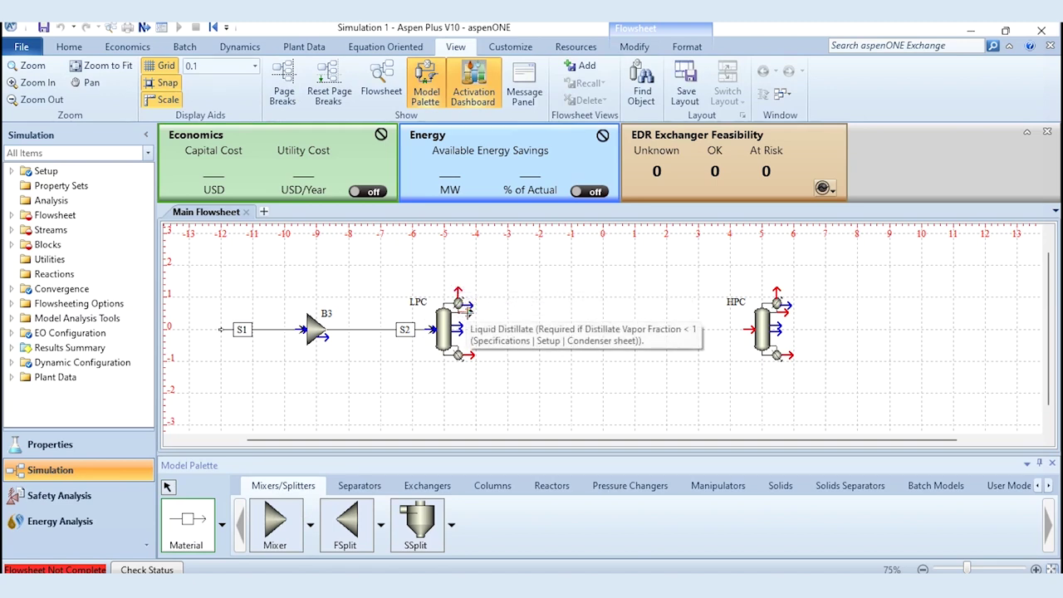
Draw material streams from the LPC column's liquid distillate and bottoms ports, leaving both ends free
click(468, 309)
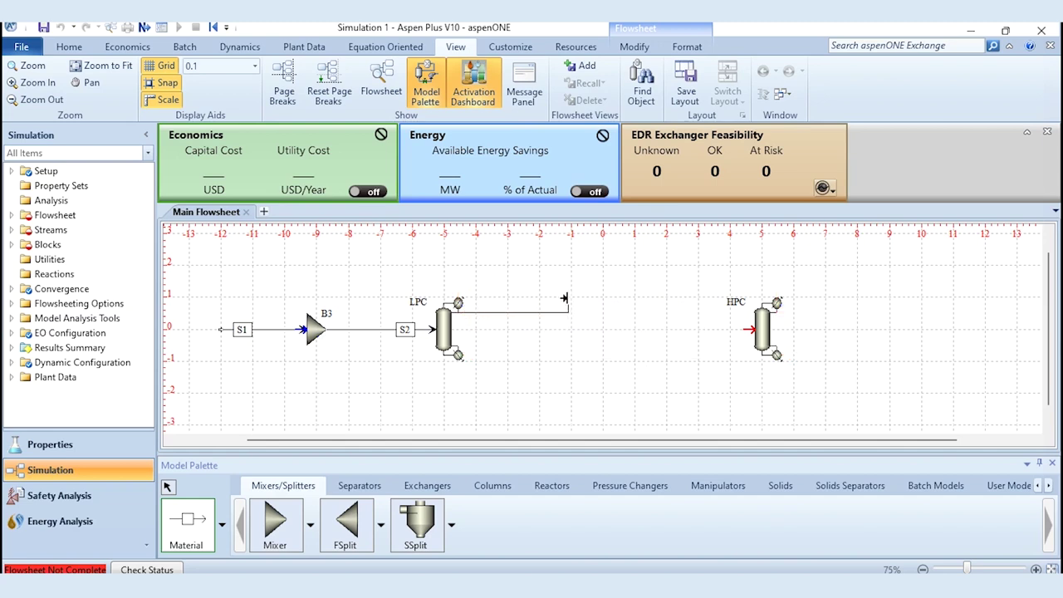
click(571, 298)
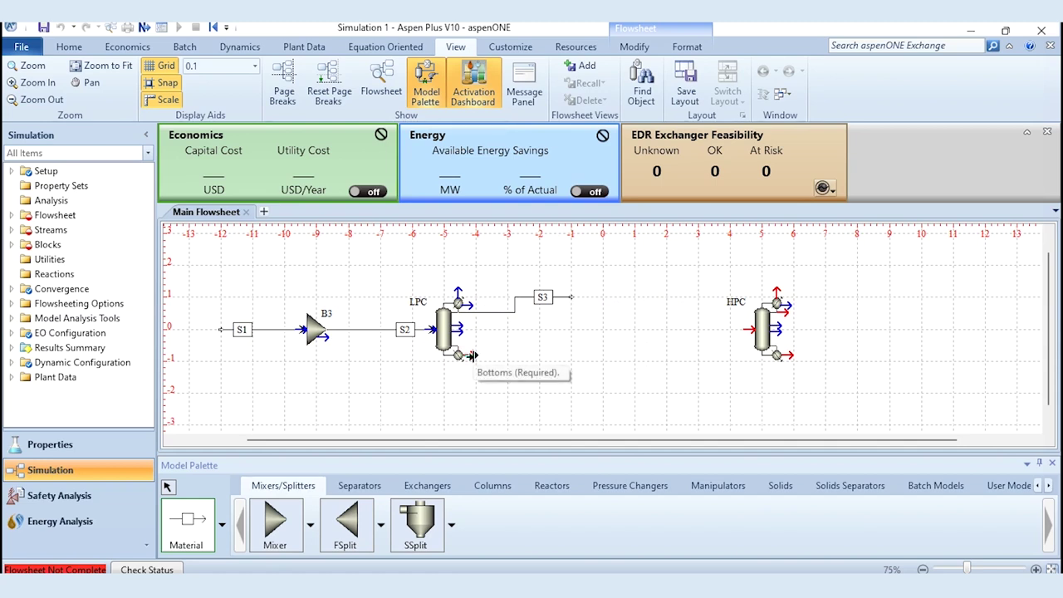
click(470, 355)
click(539, 362)
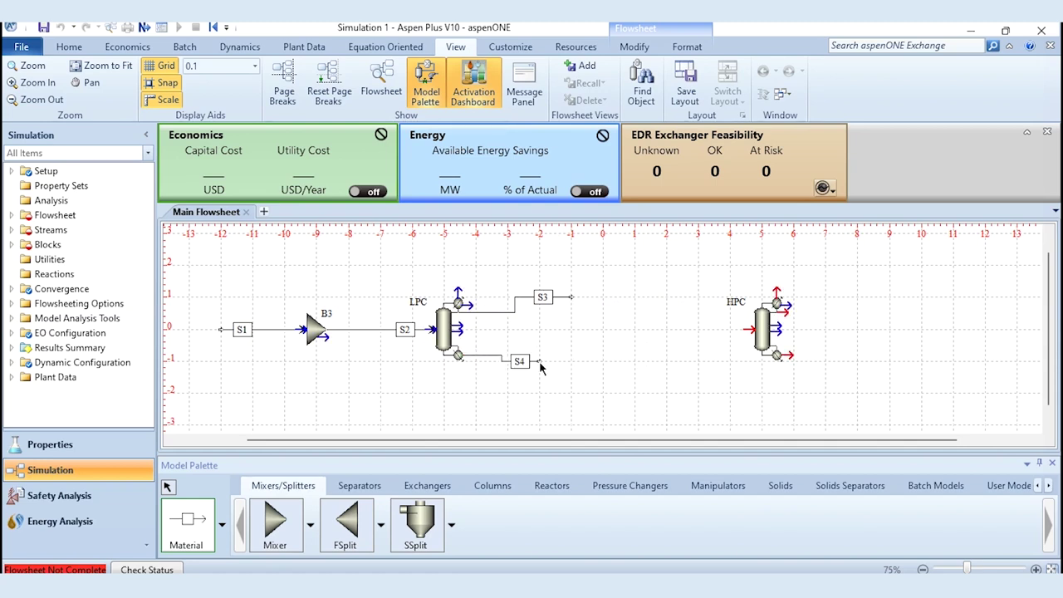
right_click(566, 356)
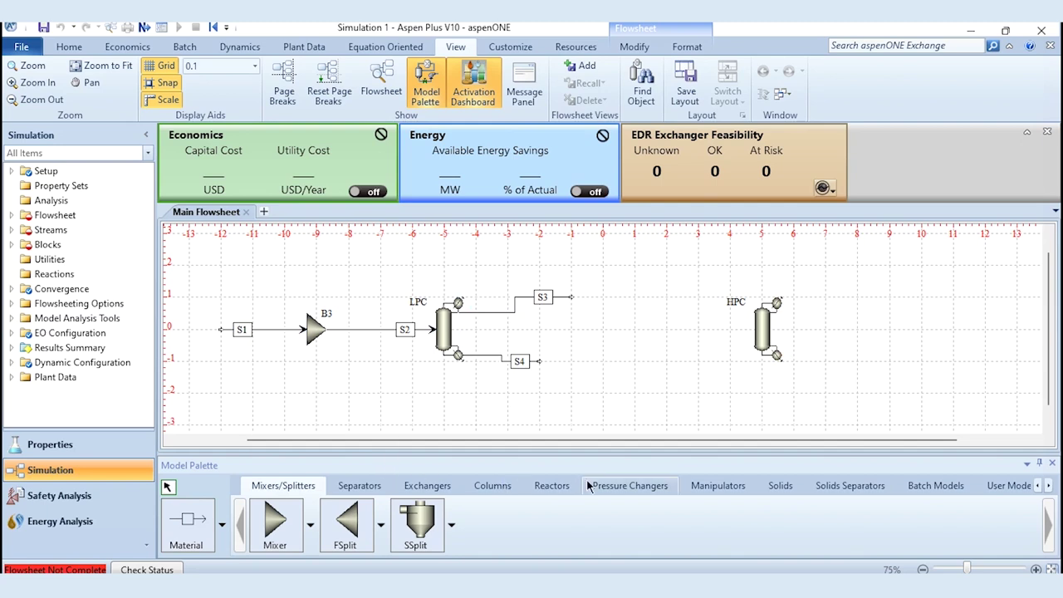
Place a Pump between the two columns and reconnect the end of LPC distillate stream S3 to its inlet
click(629, 486)
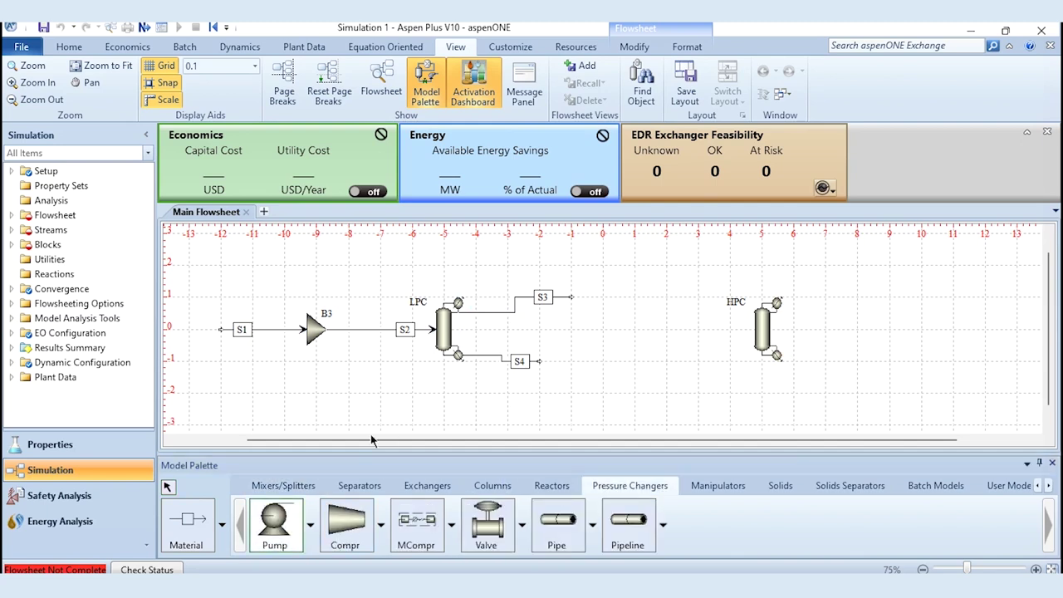
click(301, 508)
click(599, 296)
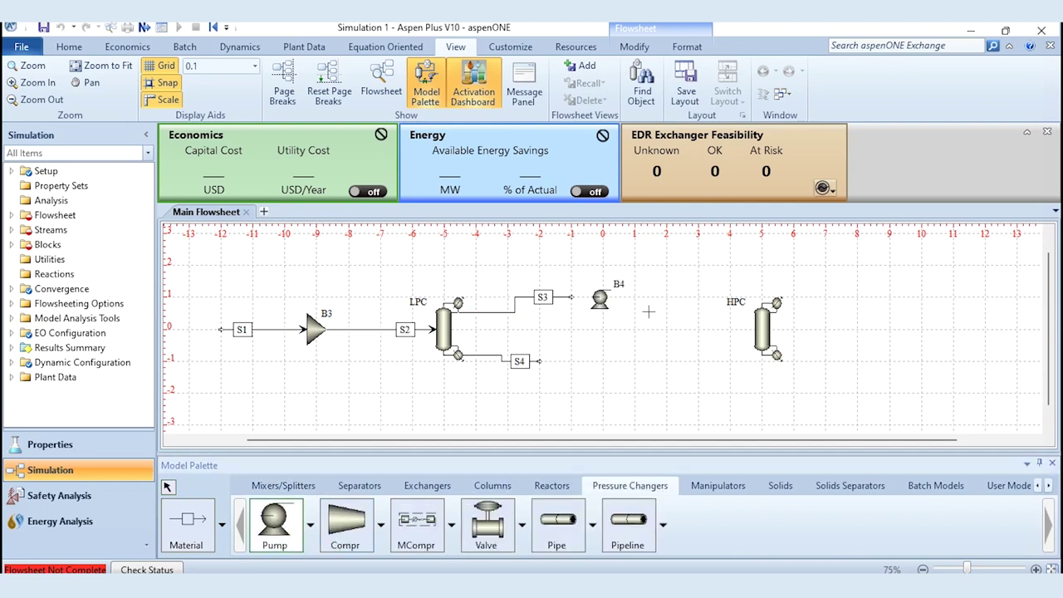
right_click(599, 297)
click(572, 298)
drag(573, 299, 581, 301)
Connect the outlet of pump B4 to the HPC column's feed port with a material stream
click(204, 539)
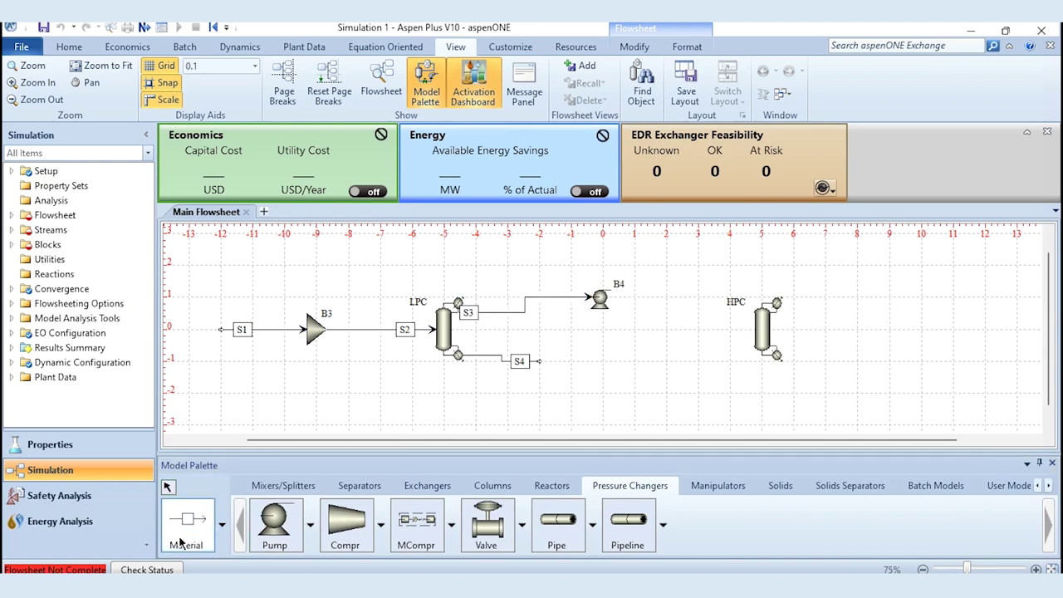
click(619, 288)
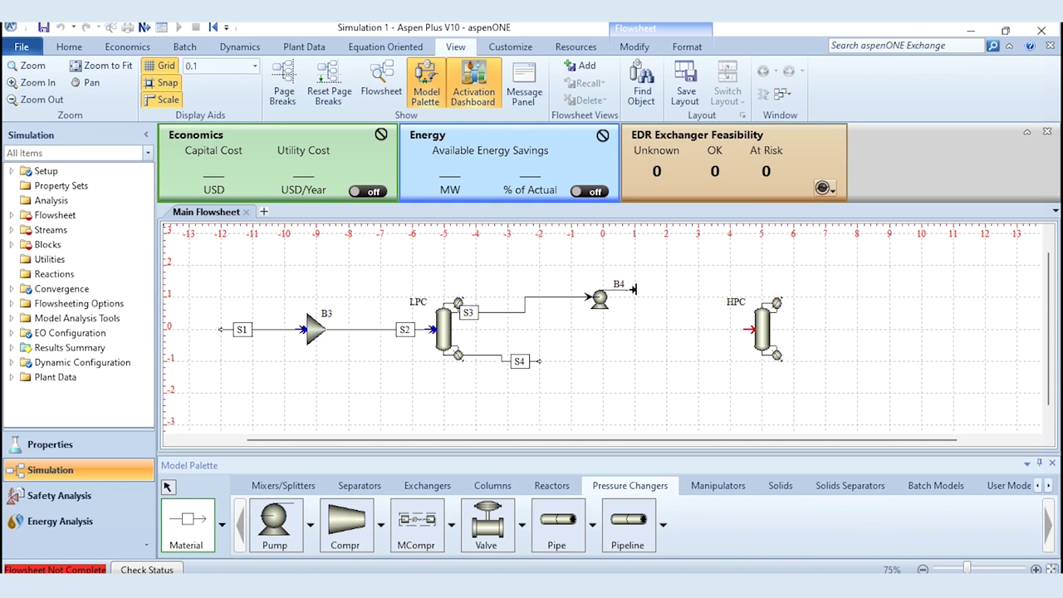
click(747, 330)
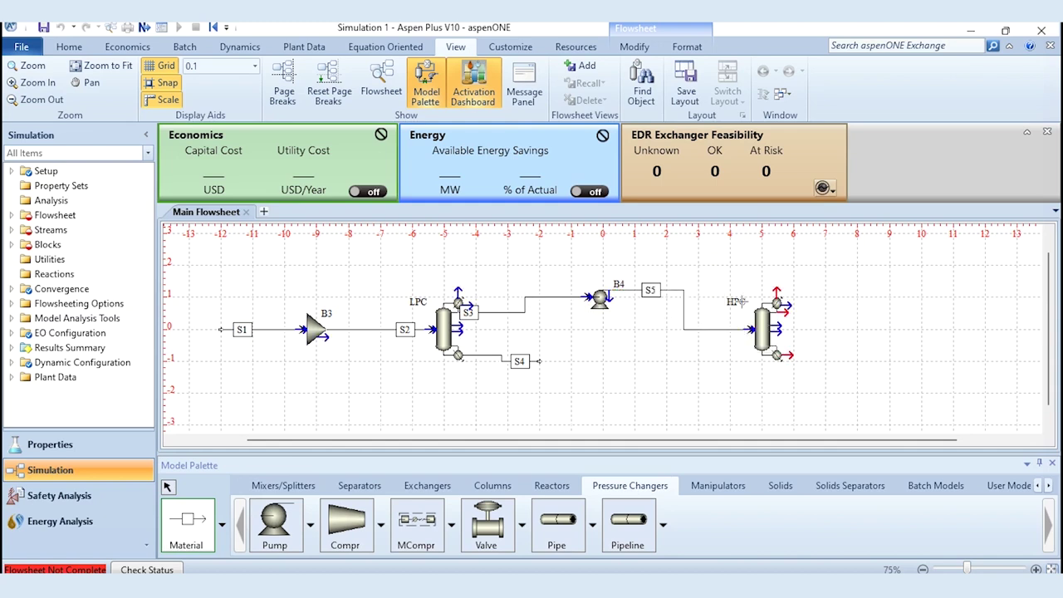
Draw HPC product streams: vapor distillate routed back above the LPC column, and bottoms with a free end
click(777, 294)
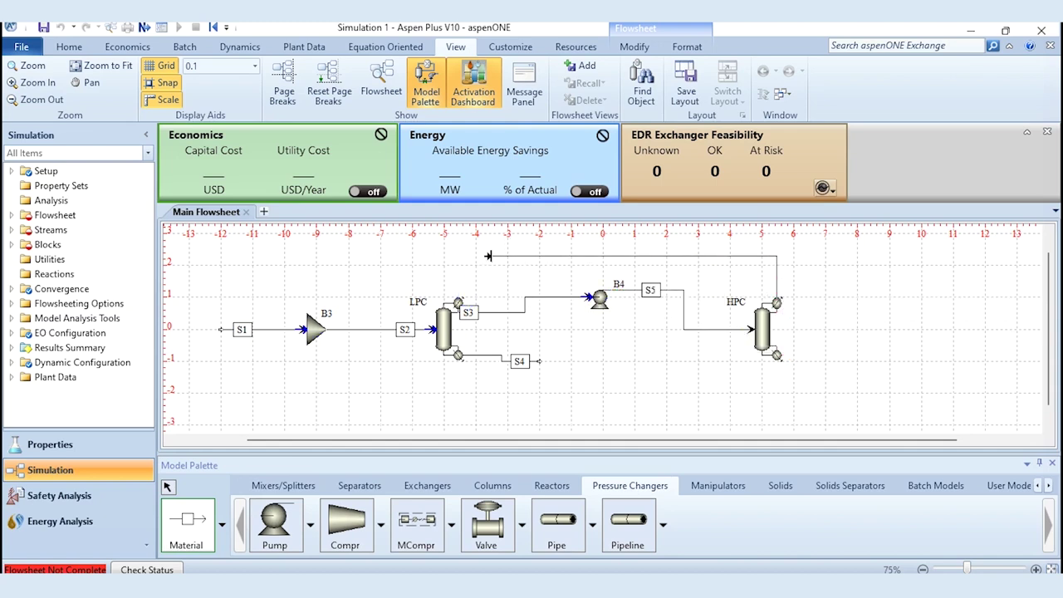
click(488, 234)
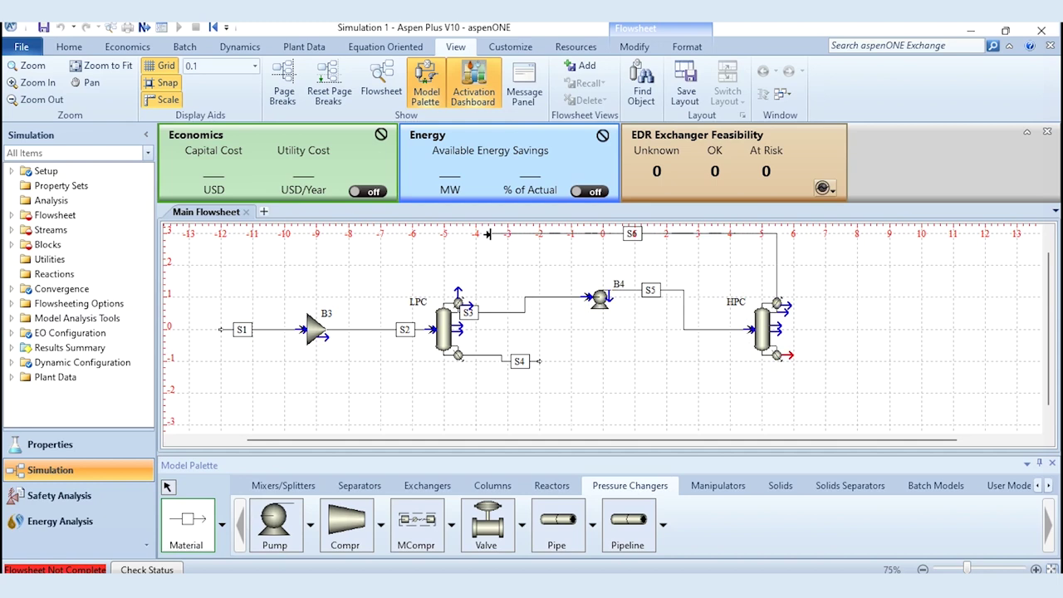
click(790, 355)
click(890, 366)
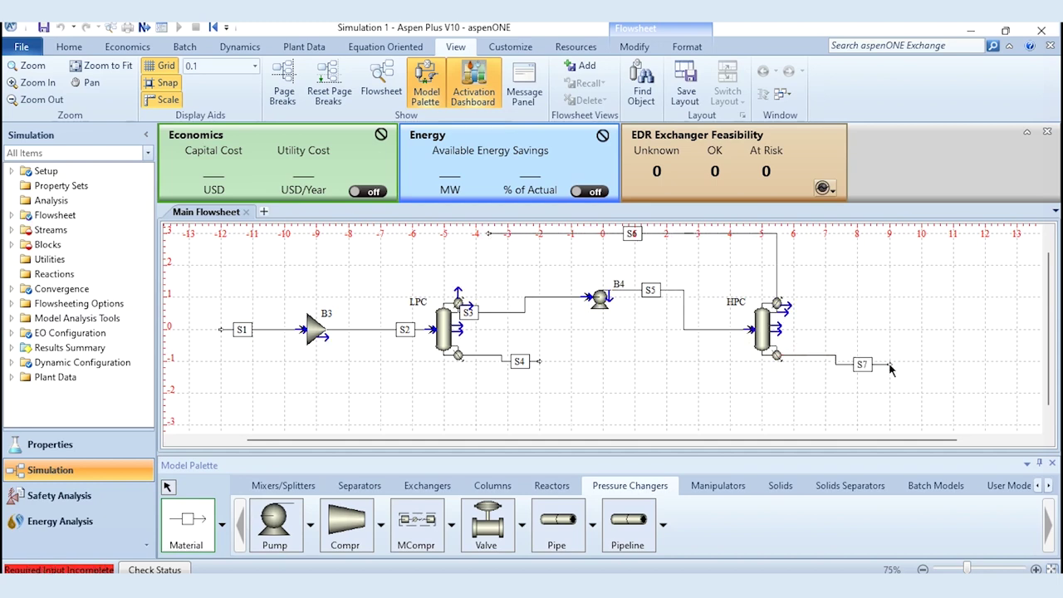
right_click(949, 317)
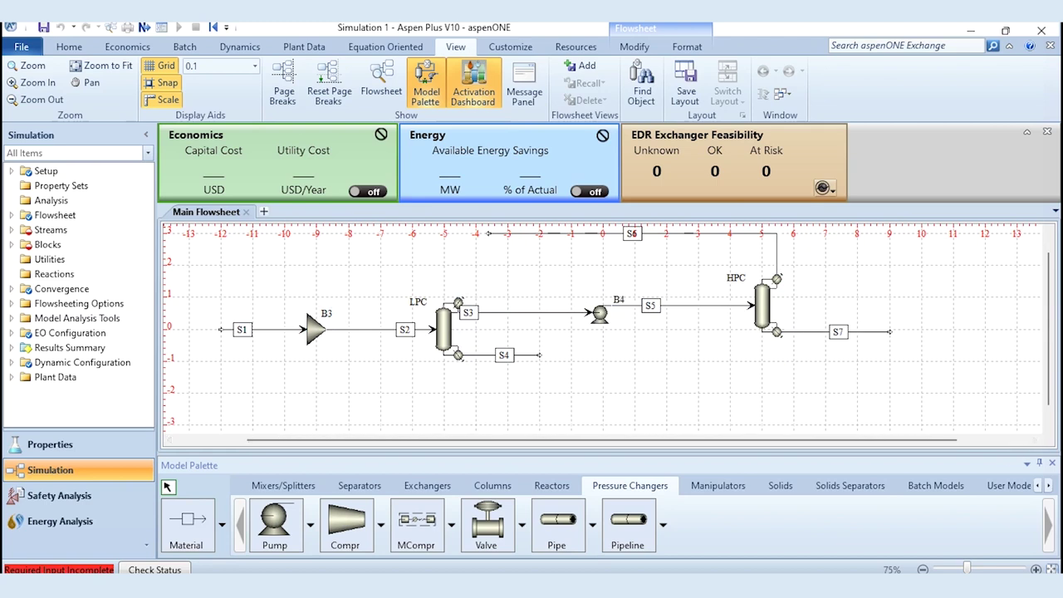
Shift the S3 stream label along its line towards the pump and open the mixer's feed stream S1
scroll(598, 328, up, 1)
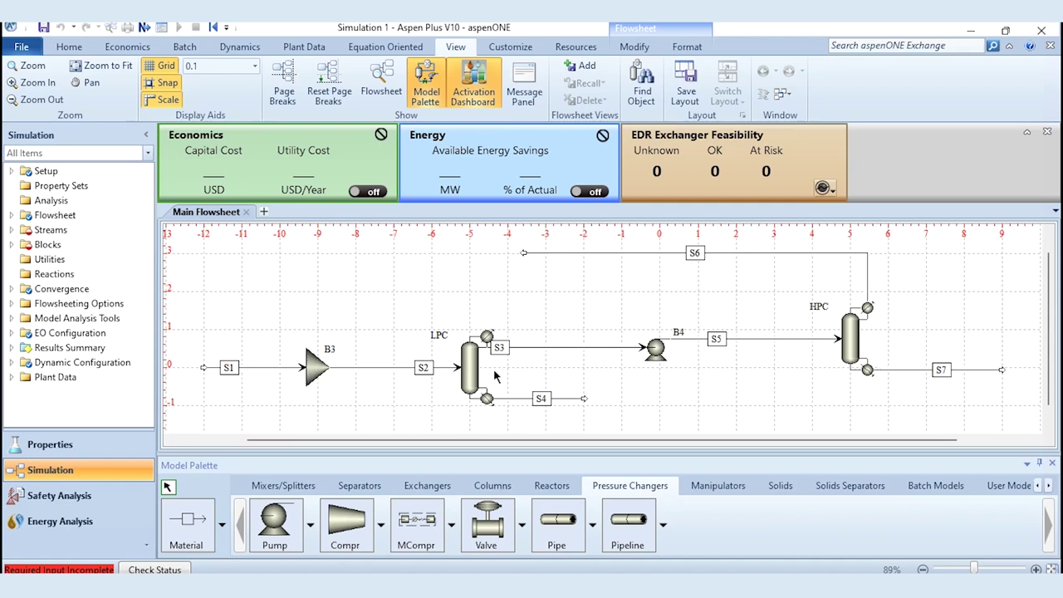
drag(501, 347, 563, 349)
double_click(286, 367)
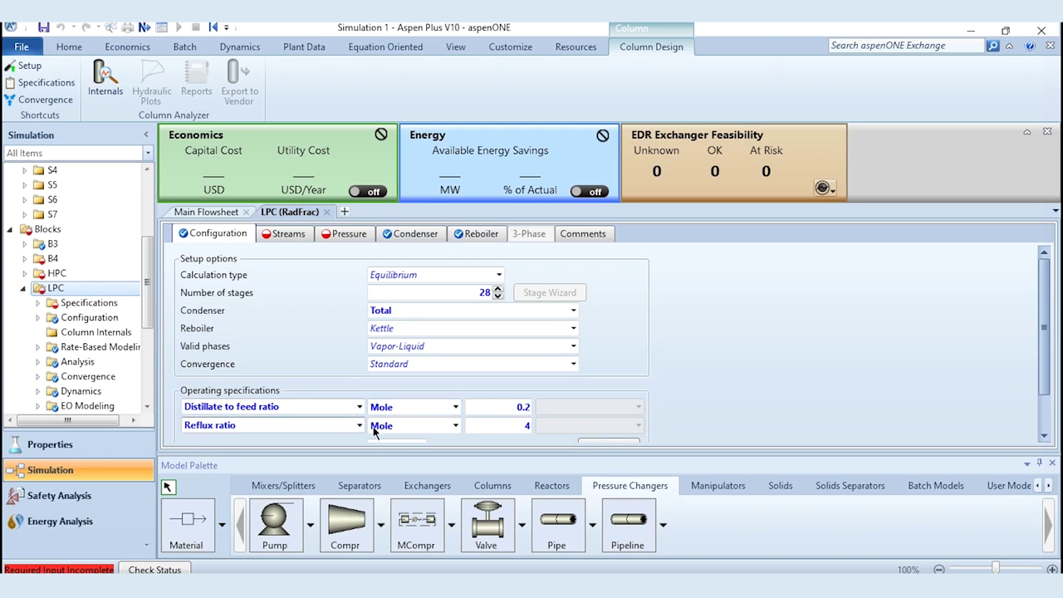
Set the LPC column's feed stream S2 to enter at stage 27
click(289, 236)
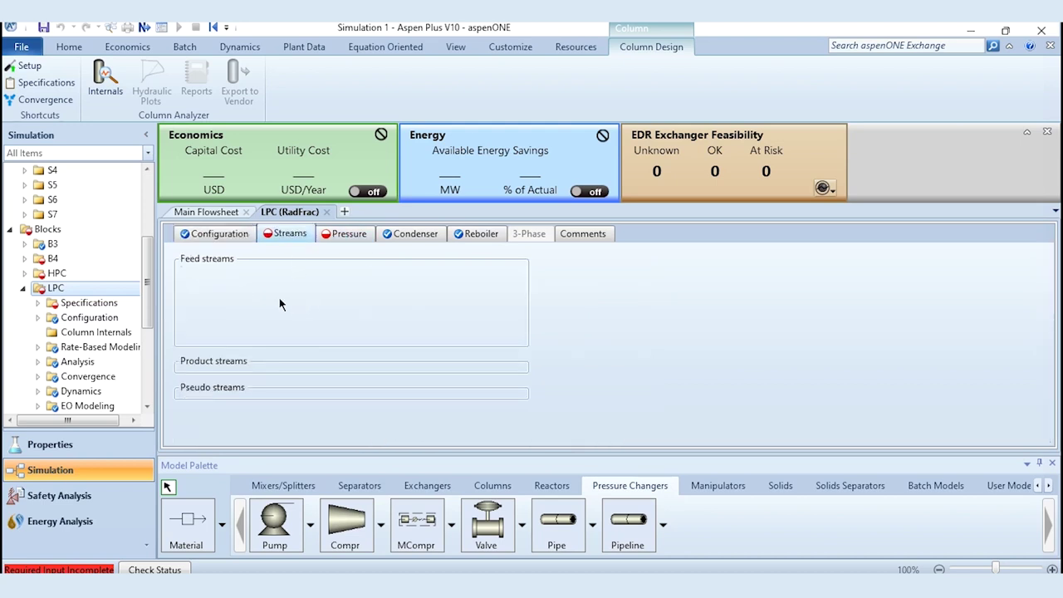
text(27)
key(Return)
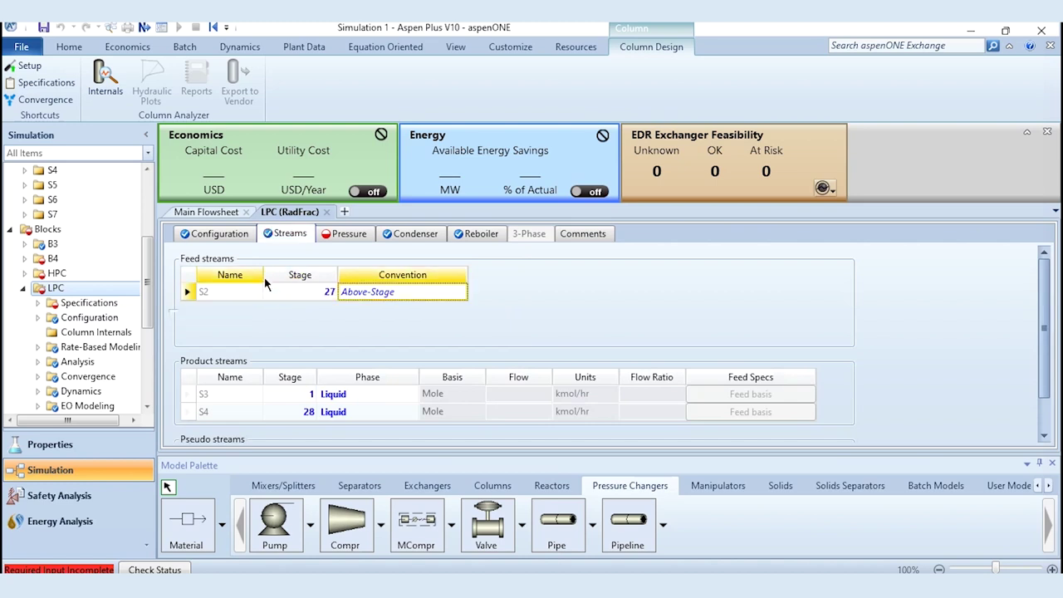
Set the LPC column's stage 1 / condenser pressure to 0.1 bar
click(359, 233)
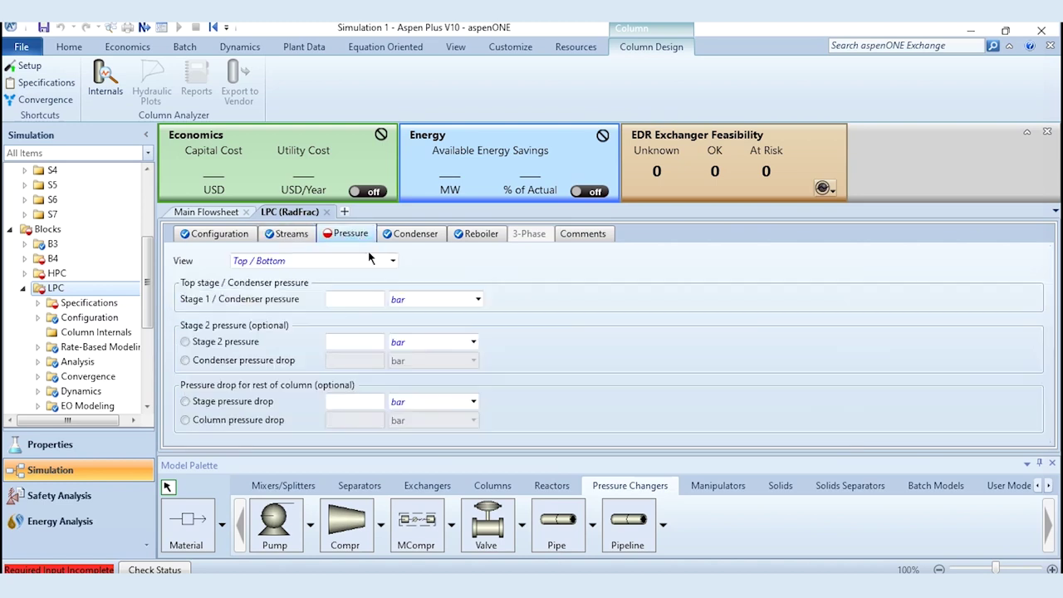
click(347, 304)
text(0.1)
key(Return)
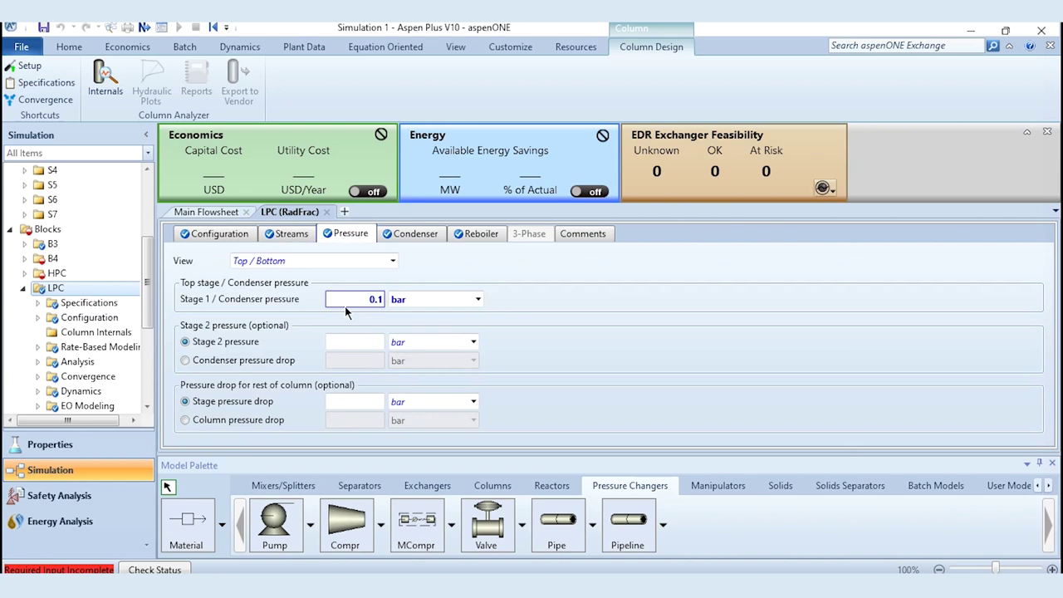
Set the LPC column's stage pressure drop to 2 in-water
click(342, 402)
text(2)
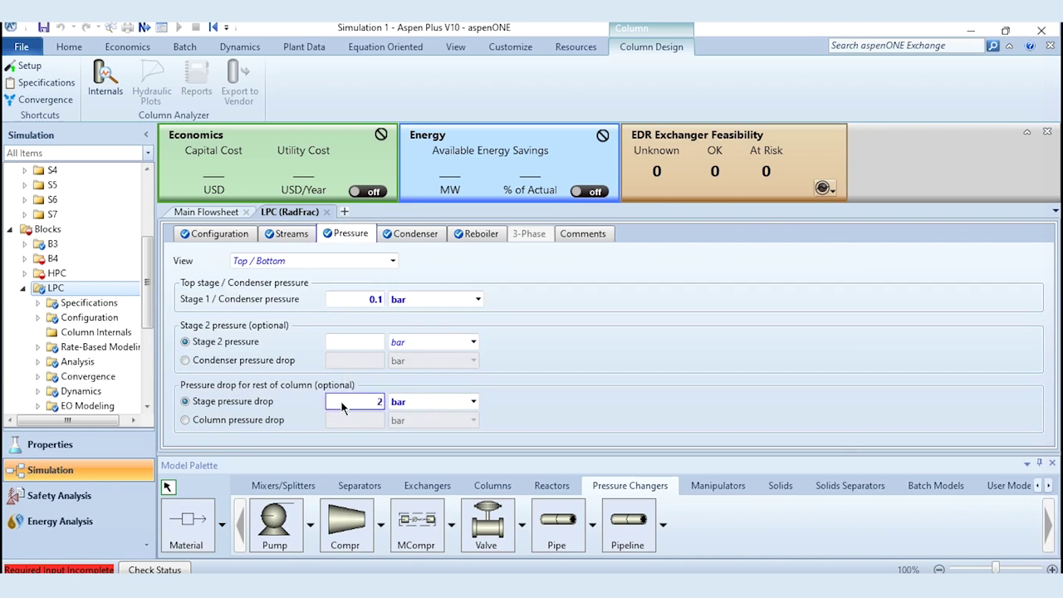
key(Tab)
key(Down)
key(Down)
key(Return)
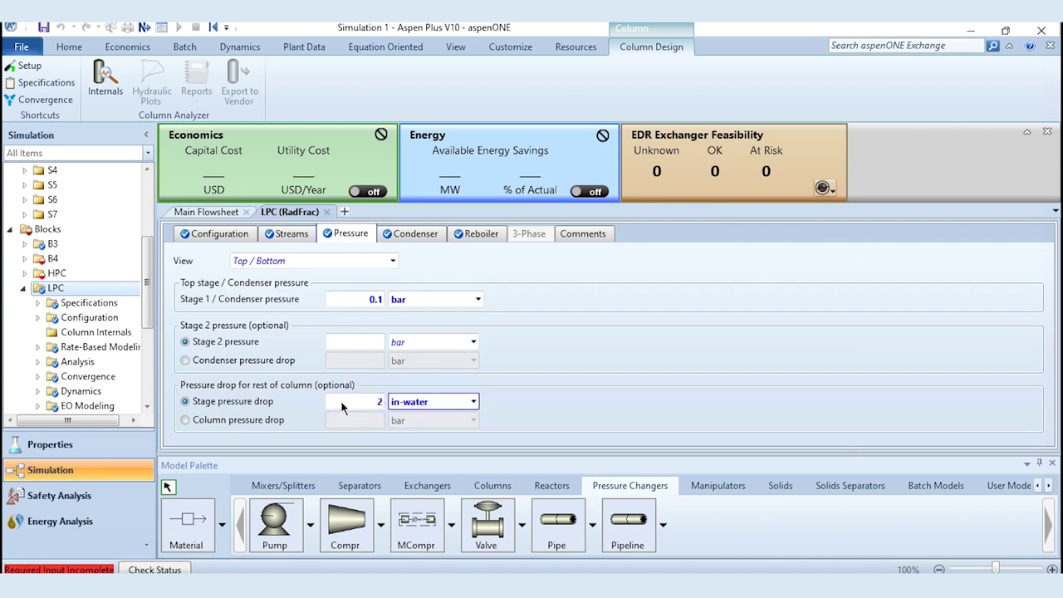
Open the setup specifications of the HPC column
key(F4)
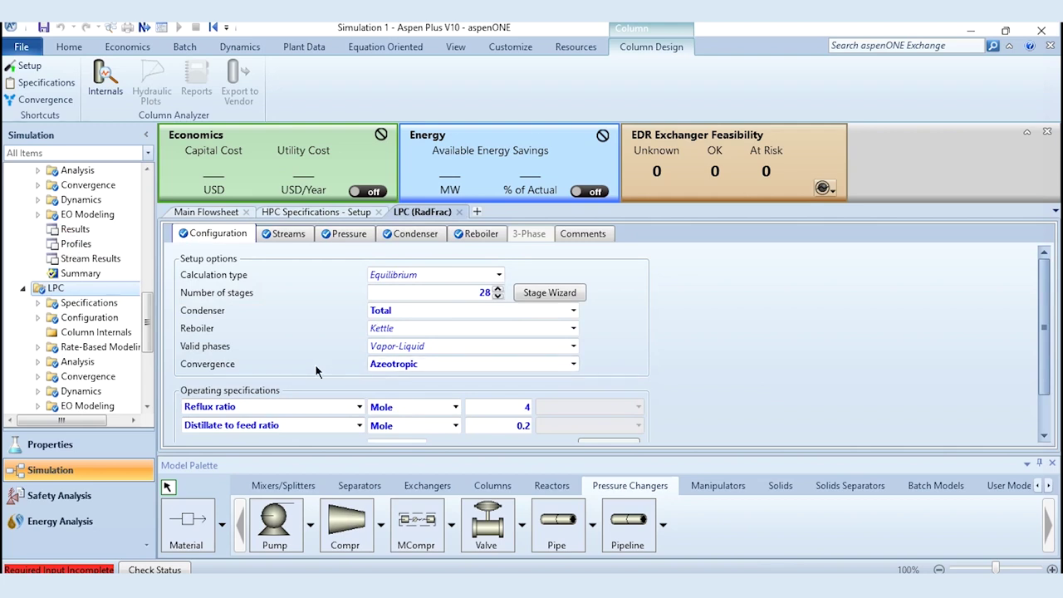
click(332, 213)
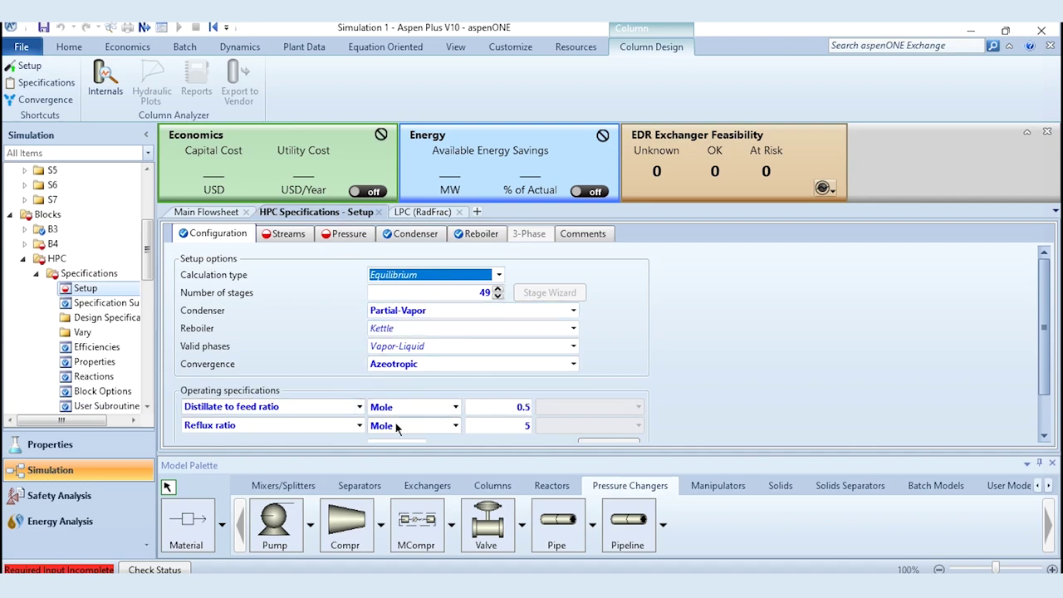
Set the HPC column's feed stream S5 to enter at stage 22
click(277, 235)
click(282, 293)
text(22)
key(Tab)
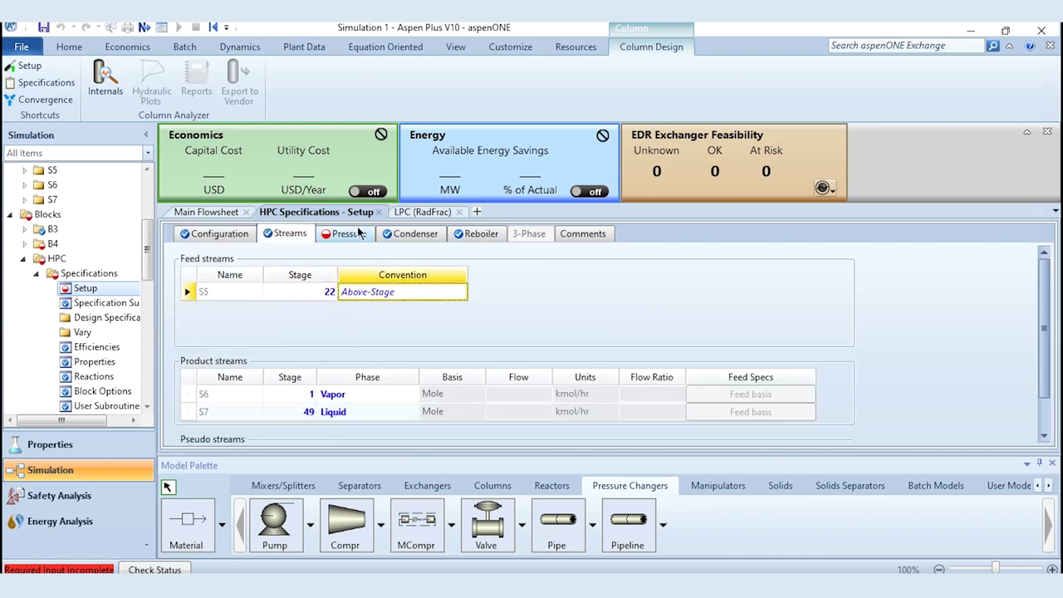
Set the HPC column's stage 1 / condenser pressure to 20 bar and its stage pressure drop to 2 in-water
click(349, 235)
click(355, 299)
text(20)
key(Return)
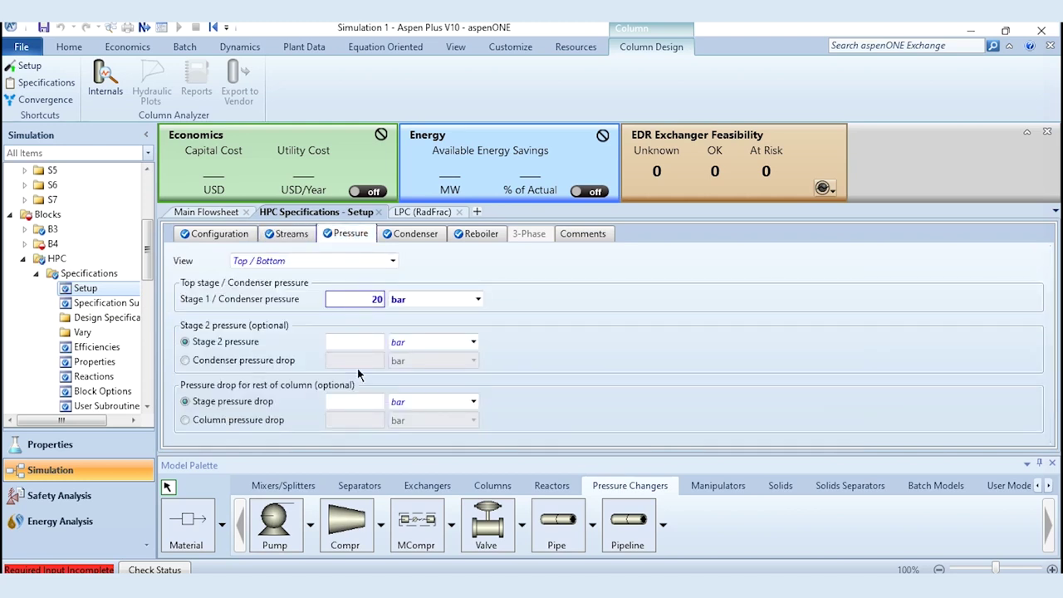
click(359, 401)
text(2)
key(Tab)
key(i)
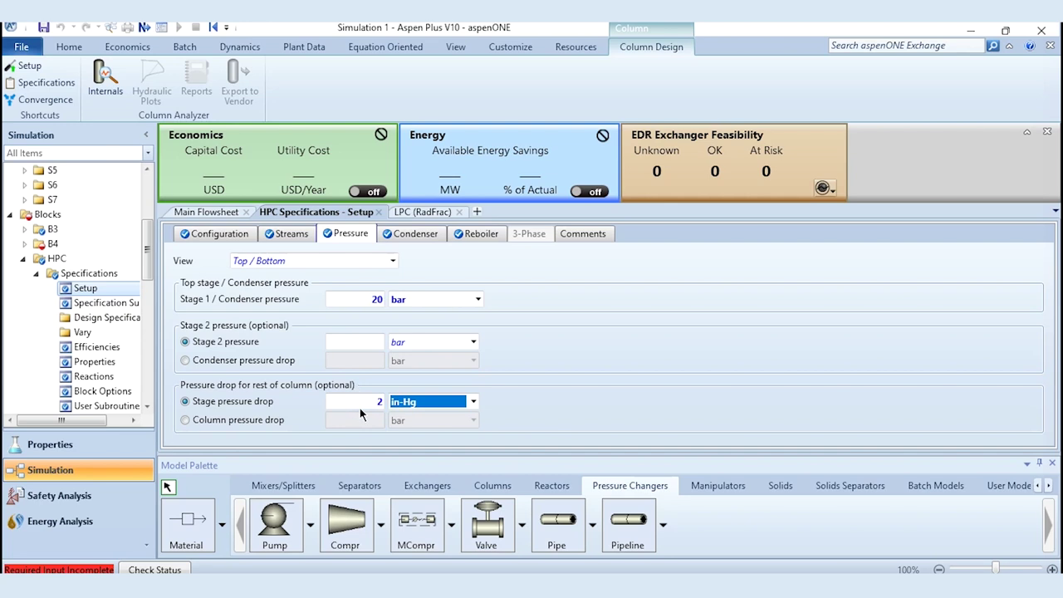
key(i)
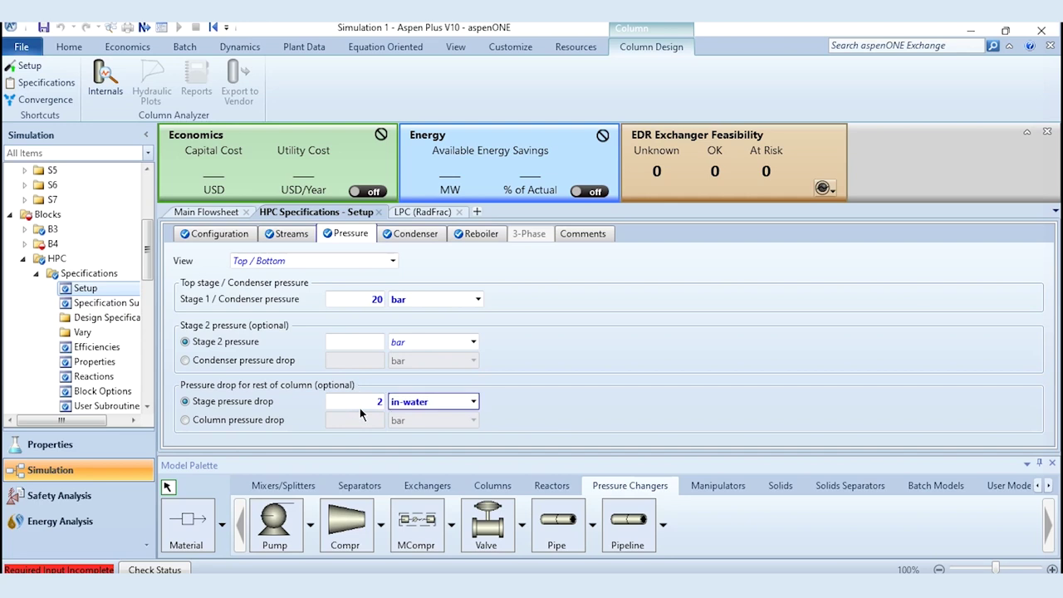
Specify pump B4 with a discharge pressure of 22 bar and a pump efficiency of 0.72
click(143, 31)
click(217, 321)
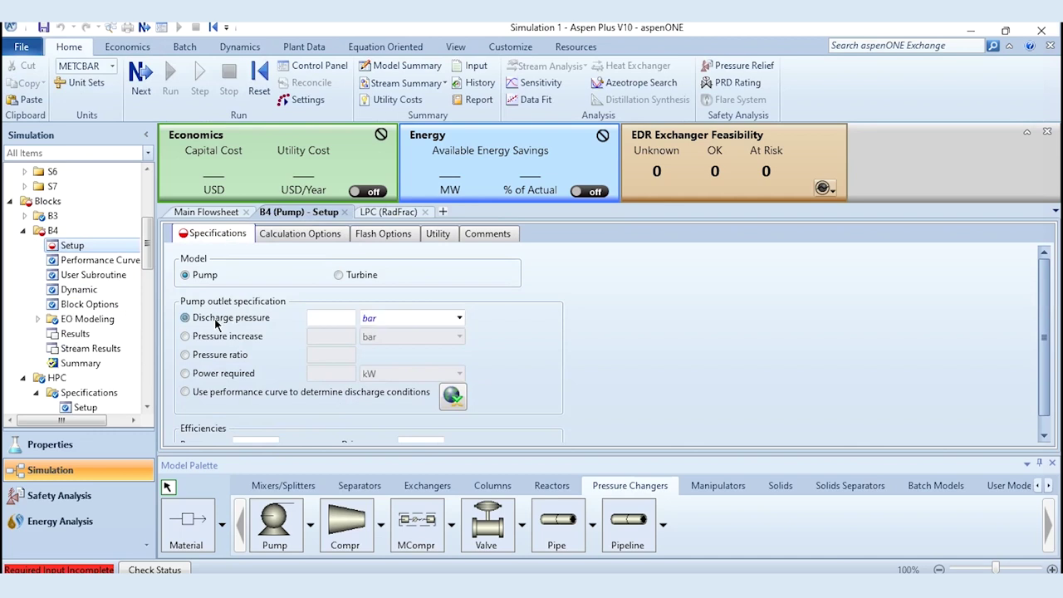
click(331, 323)
text(22)
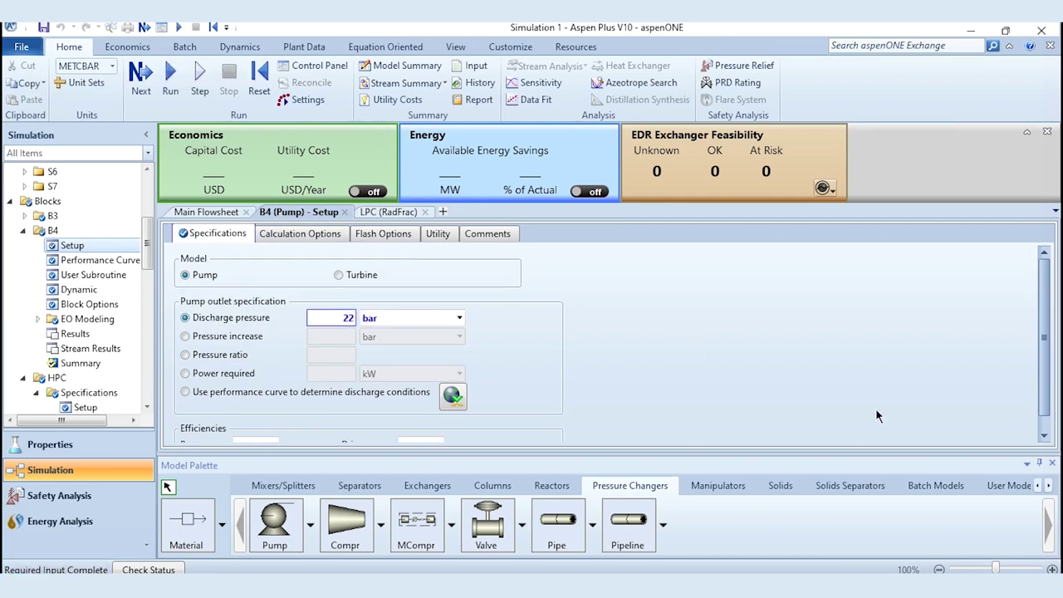
click(1044, 436)
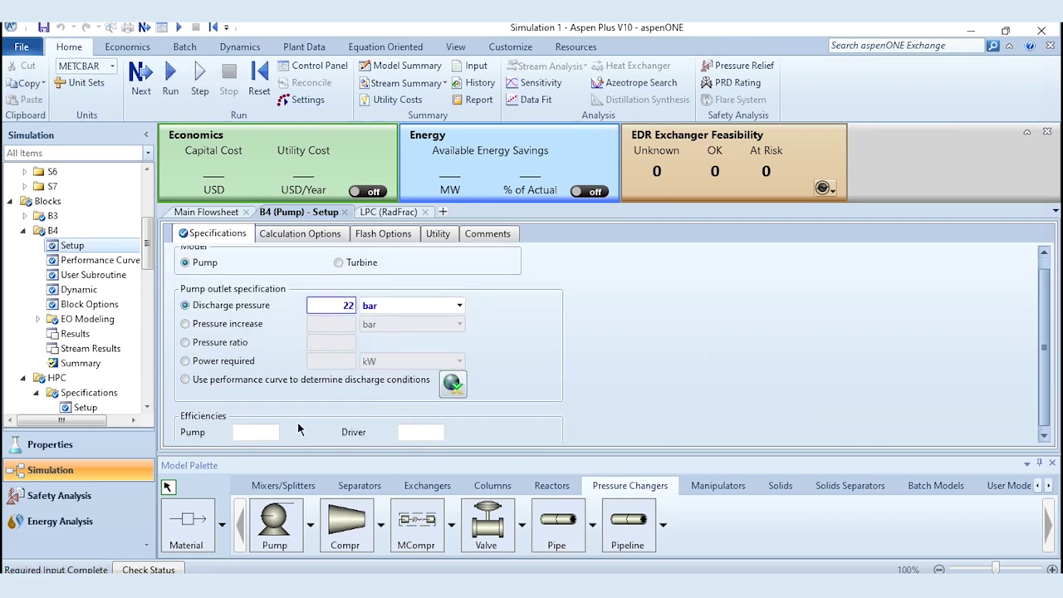
click(256, 433)
text(0.72)
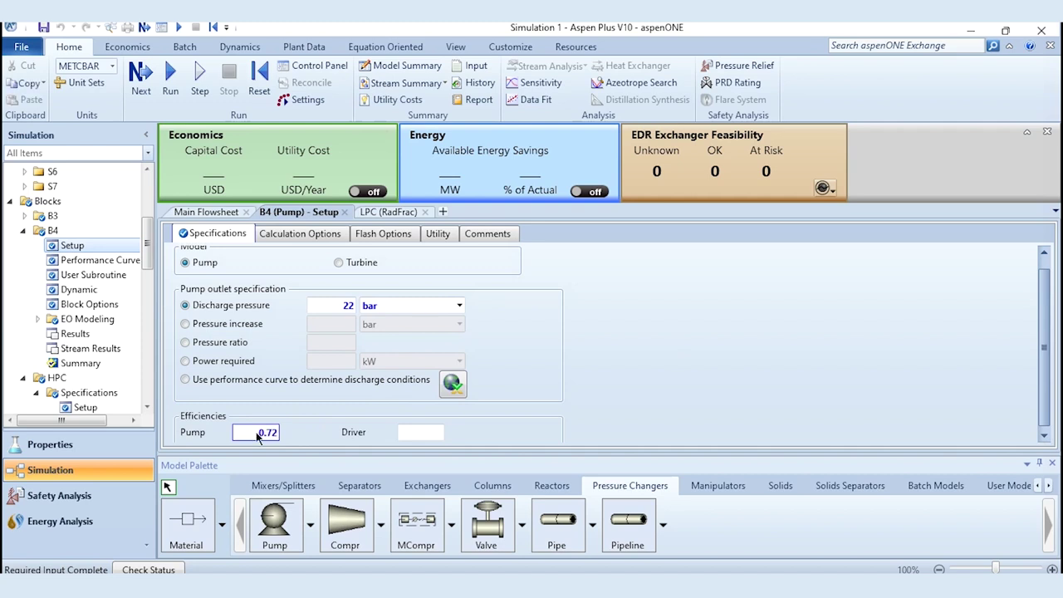
click(580, 405)
Run the simulation and show the mole fractions in the LPC column's stream results
click(170, 79)
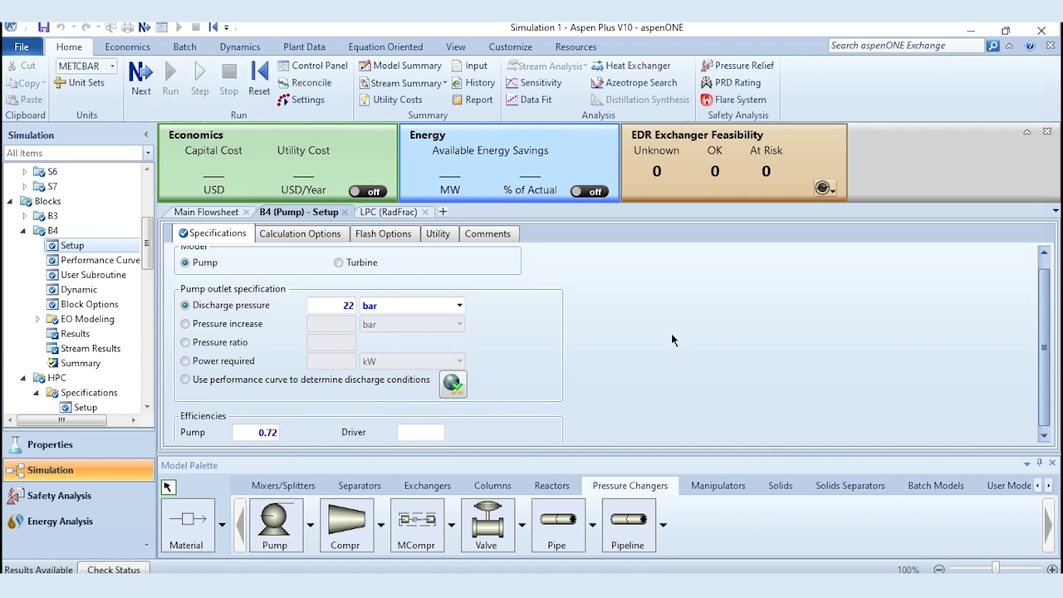
click(190, 212)
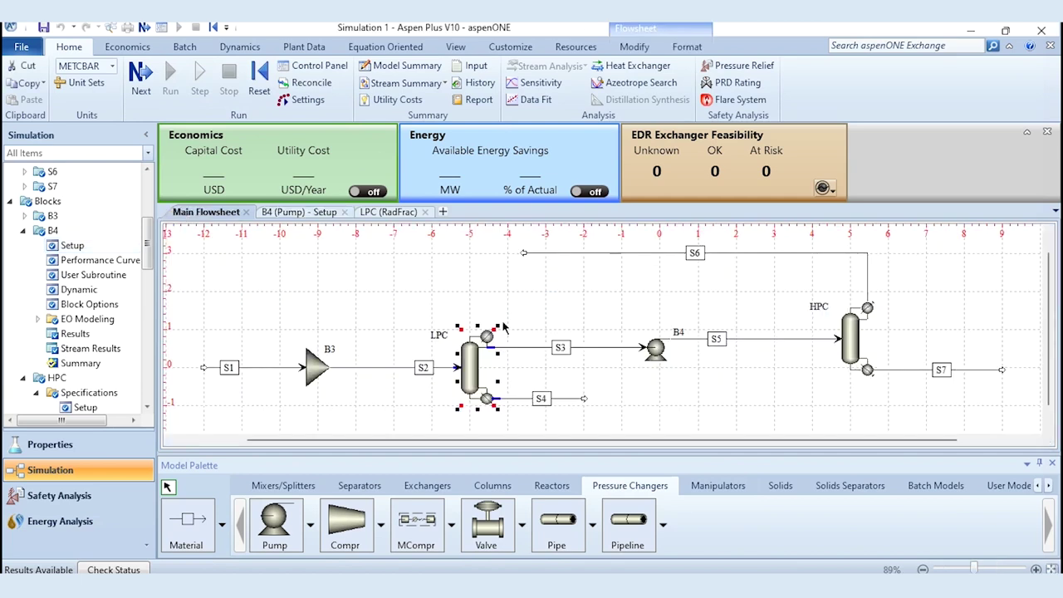
right_click(475, 353)
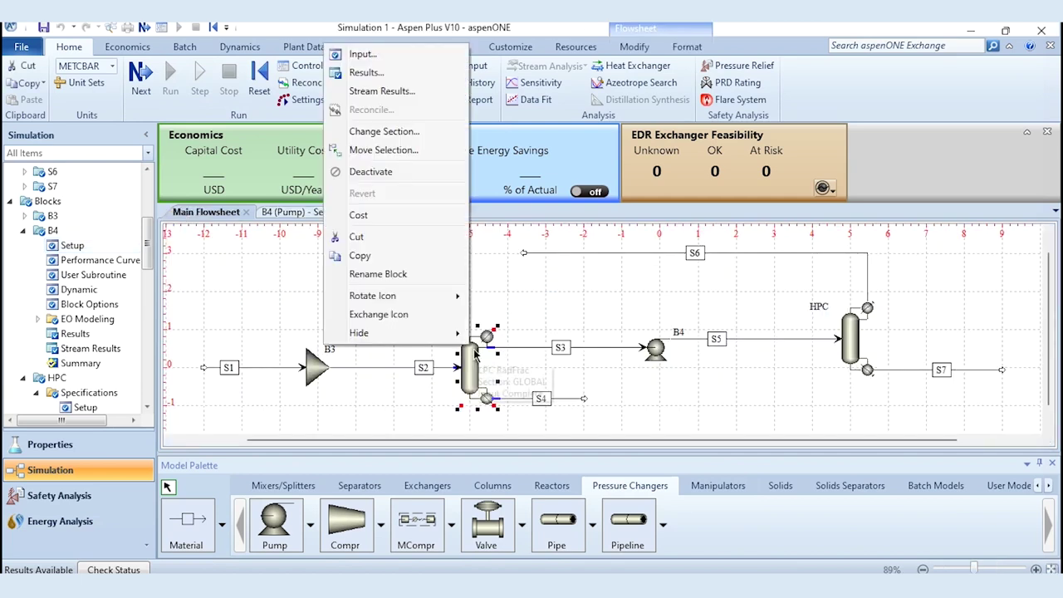
click(433, 92)
scroll(1040, 403, down, 10)
scroll(1042, 416, down, 2)
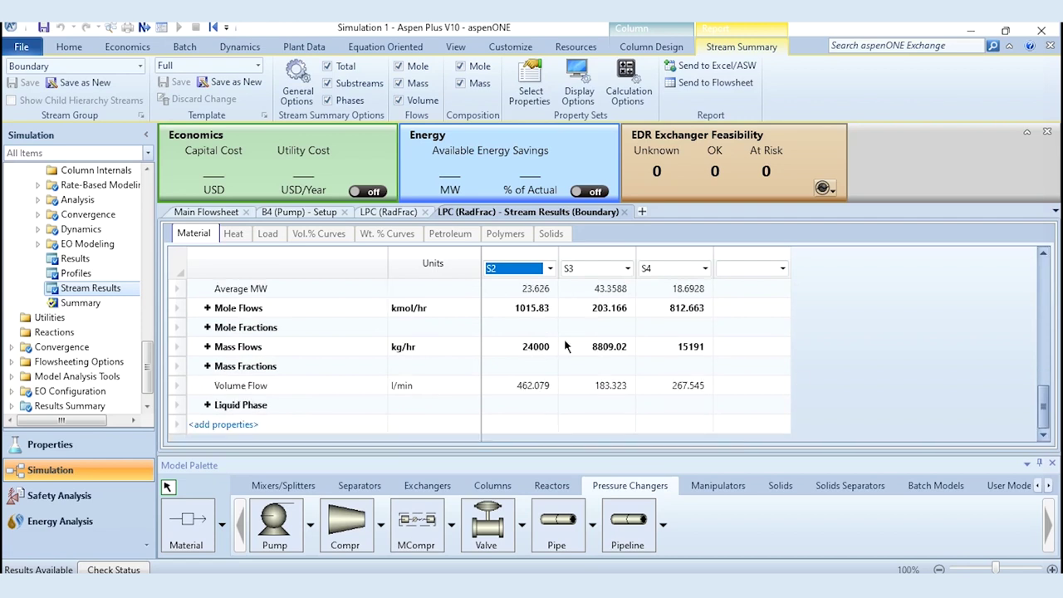
double_click(606, 329)
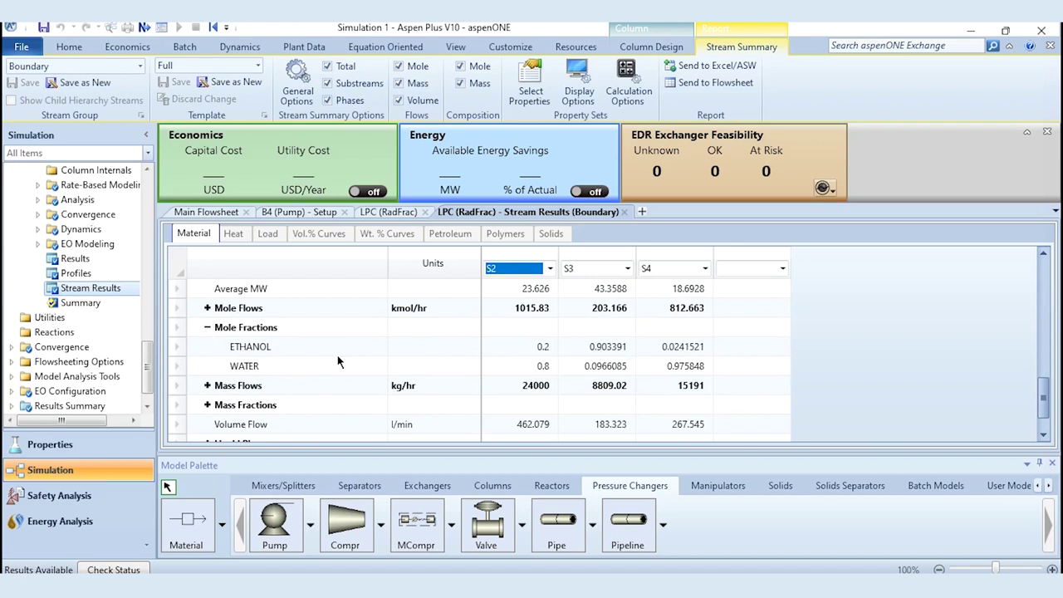
Examine the mole fractions in the HPC column's stream results
click(210, 214)
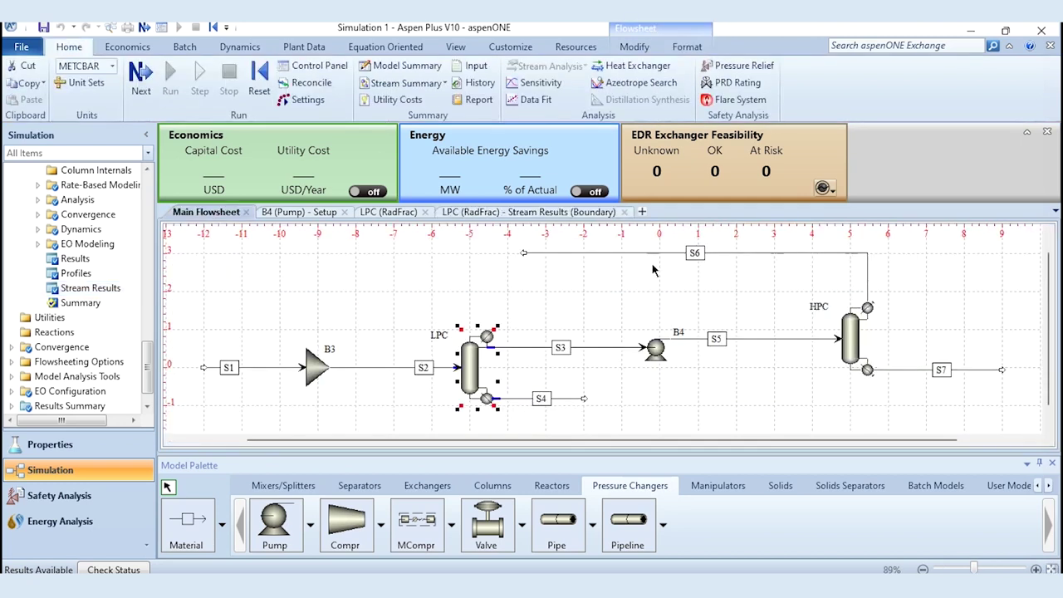
right_click(860, 352)
click(764, 90)
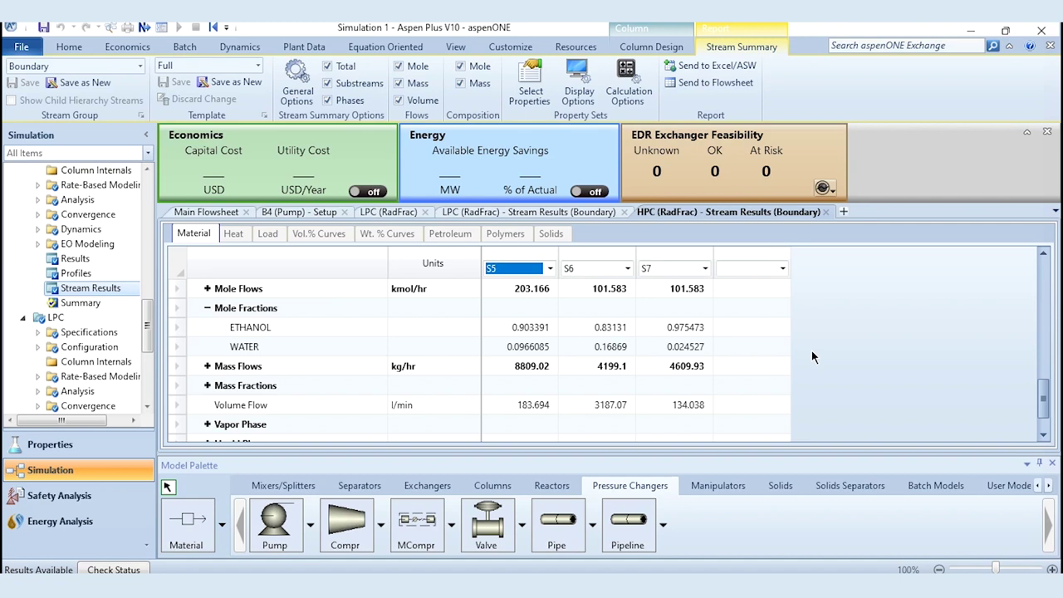
Reconnect the outlet end of stream S6 to mixer B3 as a recycle and route its line higher above the columns
click(208, 212)
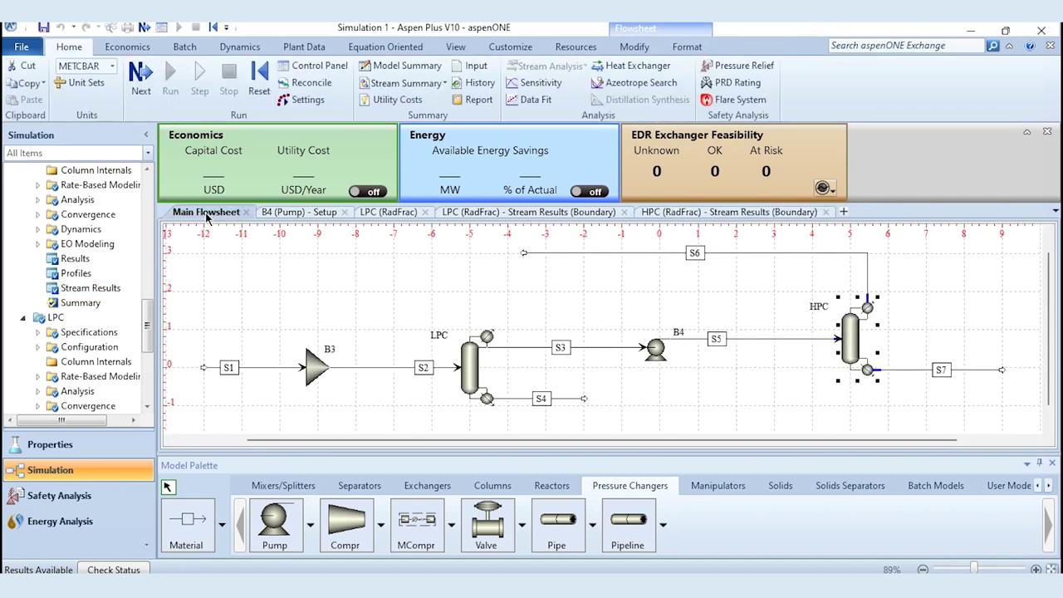
click(391, 299)
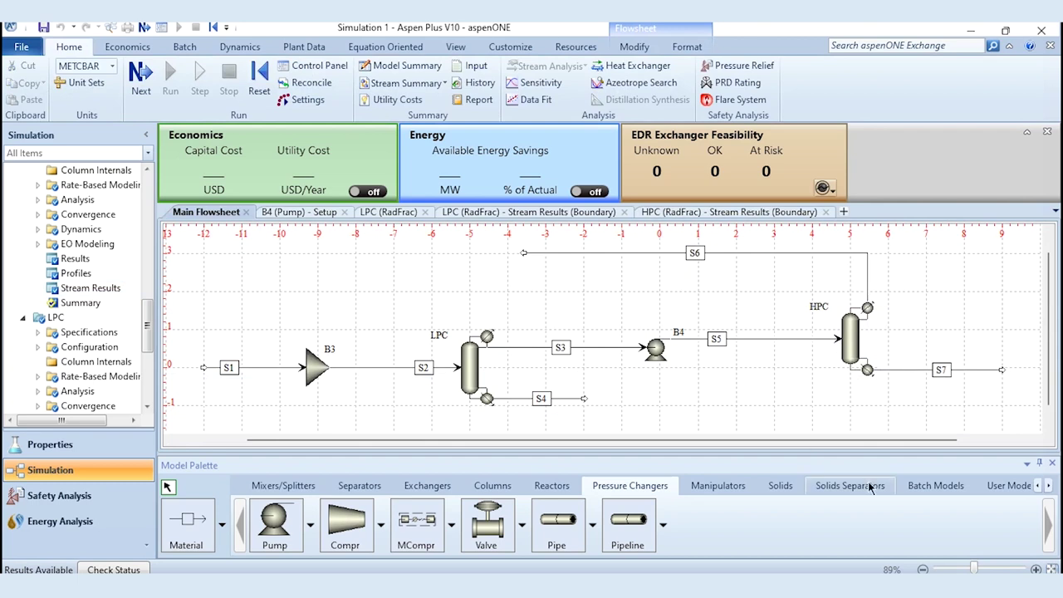
drag(523, 252, 292, 324)
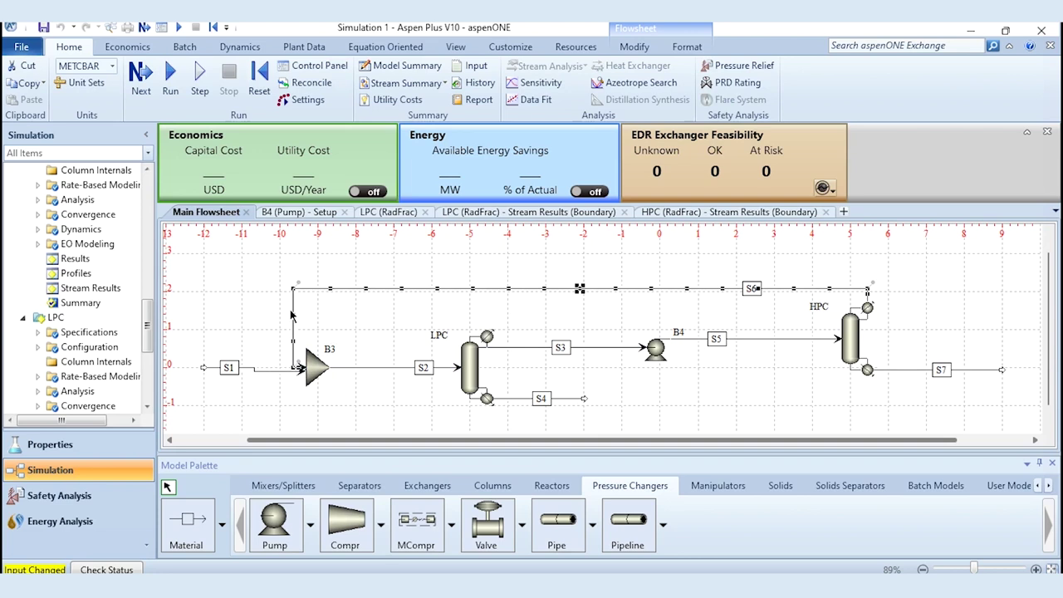
drag(349, 288, 355, 252)
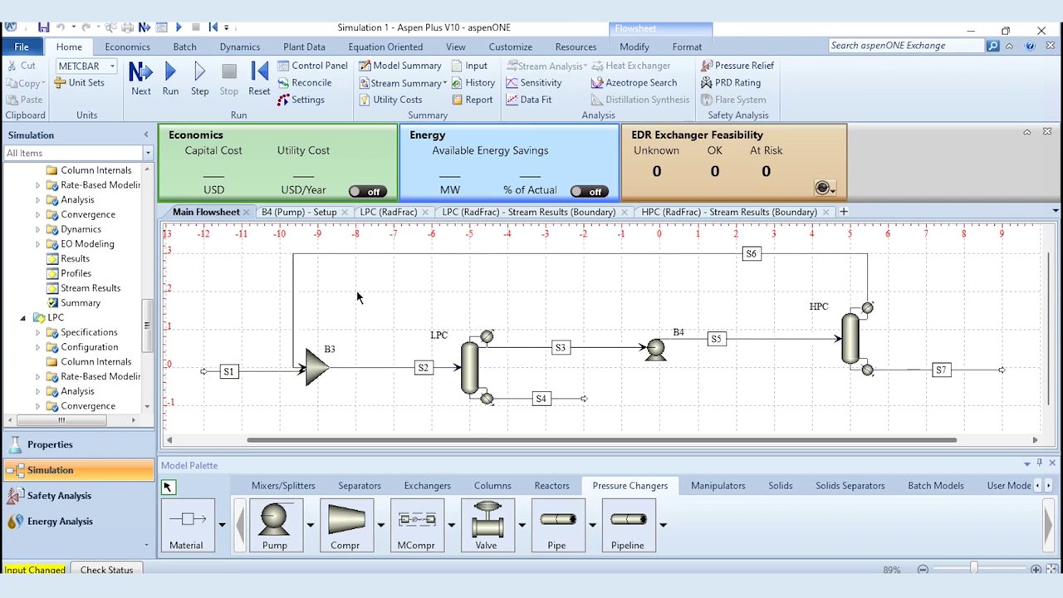
Reset the simulation and rerun it with the recycle stream connected
click(258, 79)
key(Return)
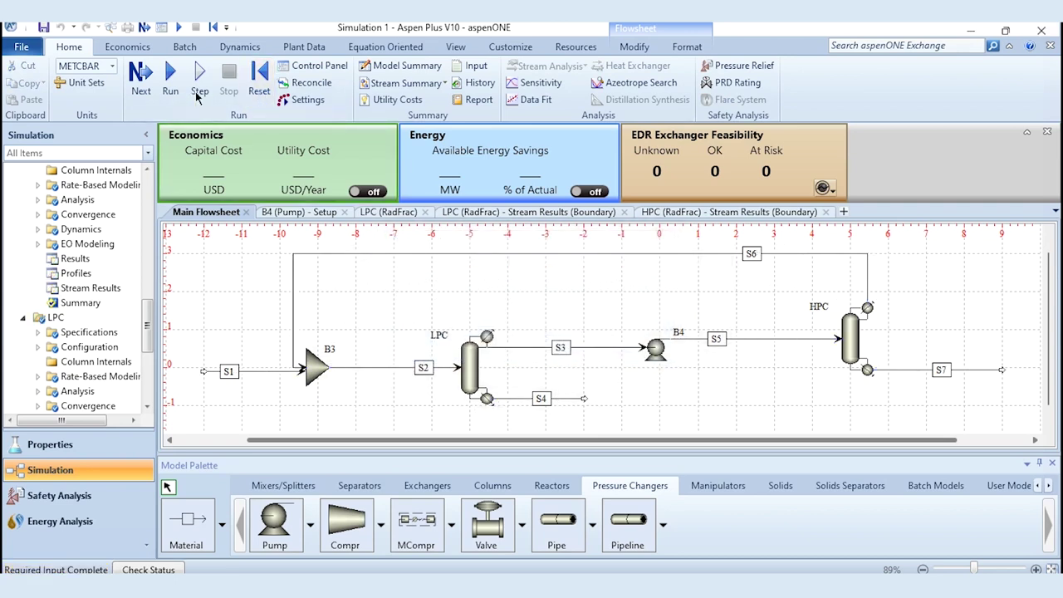
click(166, 97)
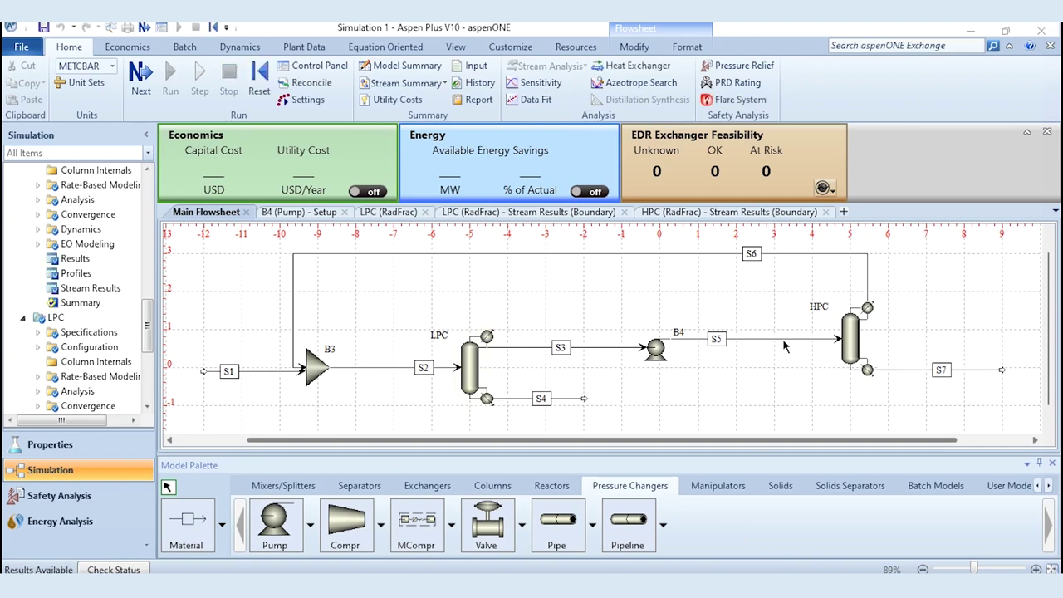
Check the LPC and HPC stream compositions against the required specifications in the assignment PDF in Foxit PDF Reader
click(562, 214)
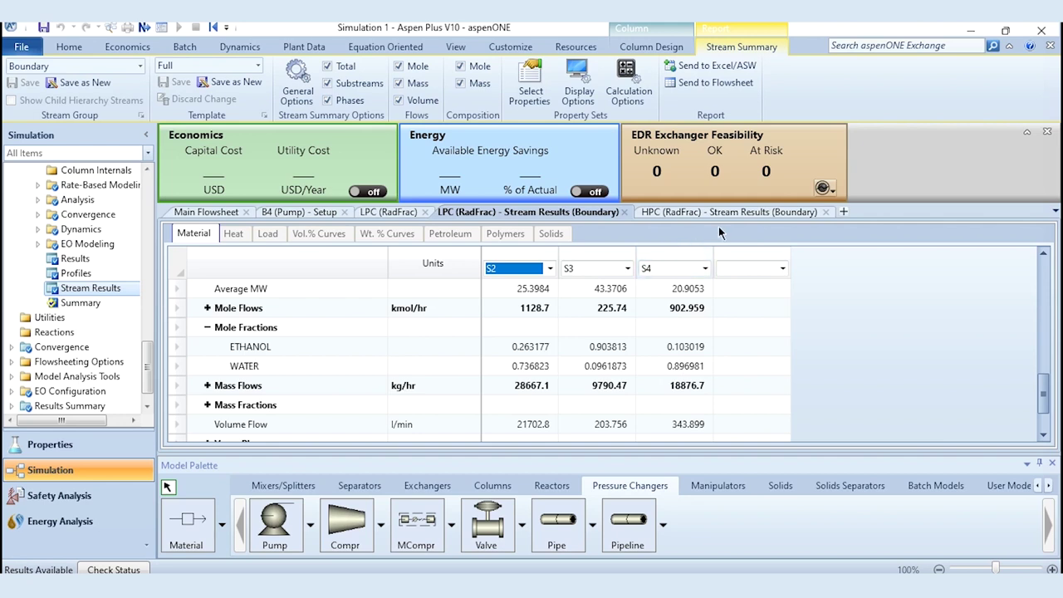
click(741, 215)
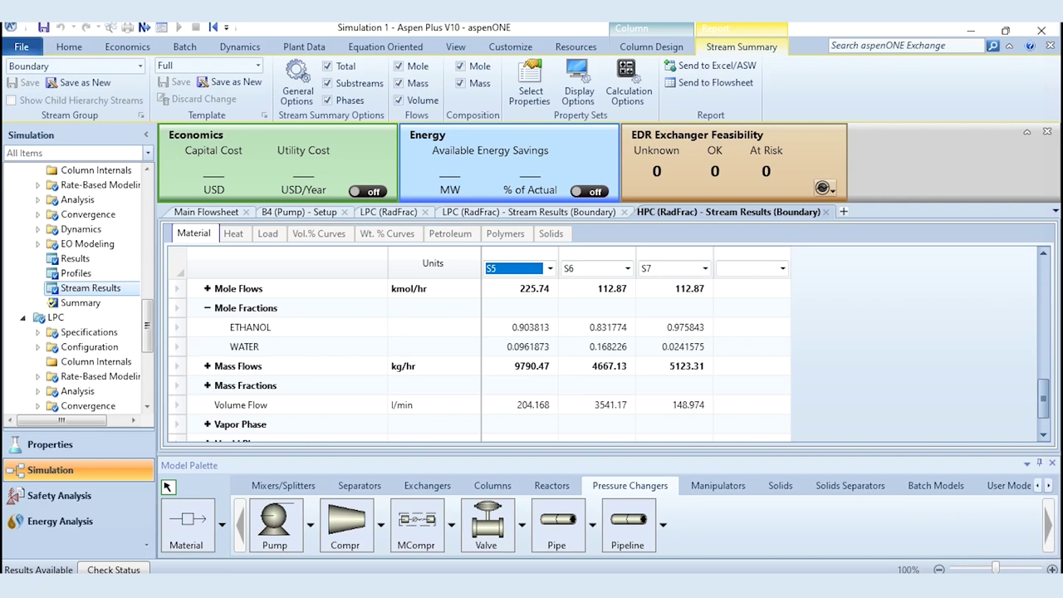
key(alt+Tab)
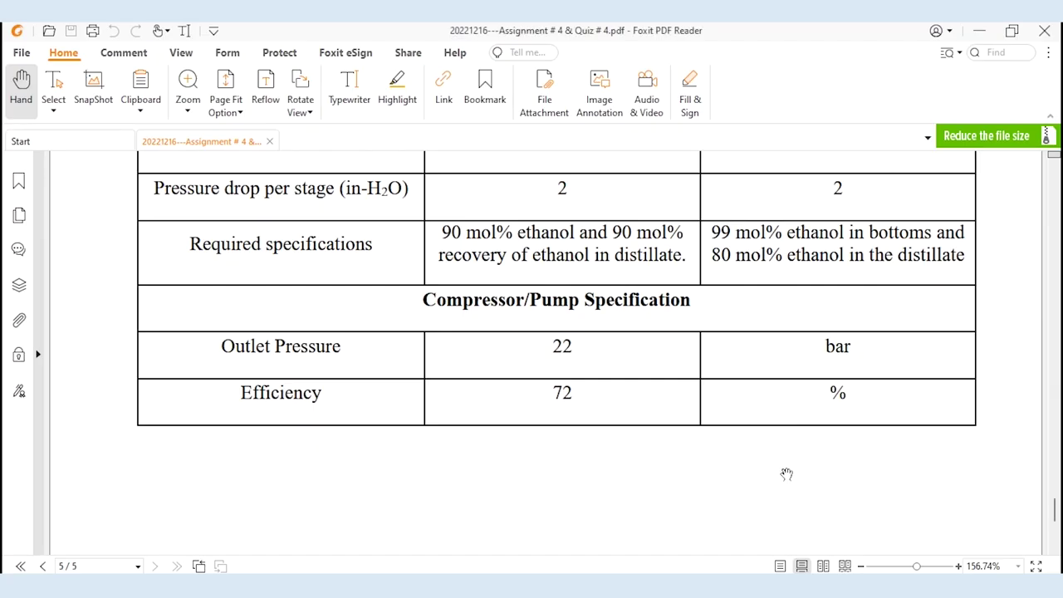
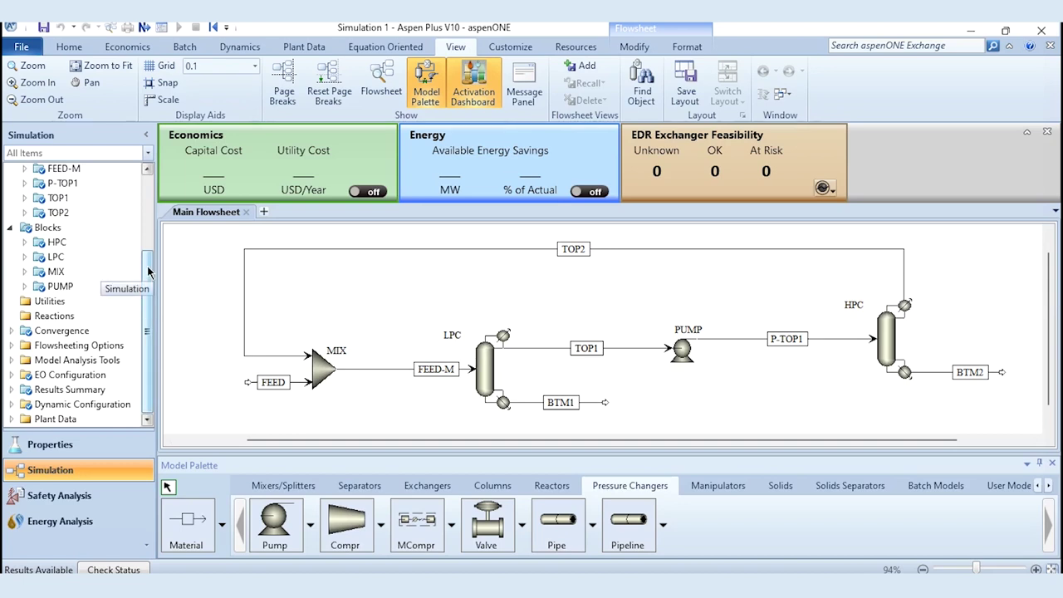
Create a new design specification for the LPC column
click(25, 256)
scroll(30, 262, down, 2)
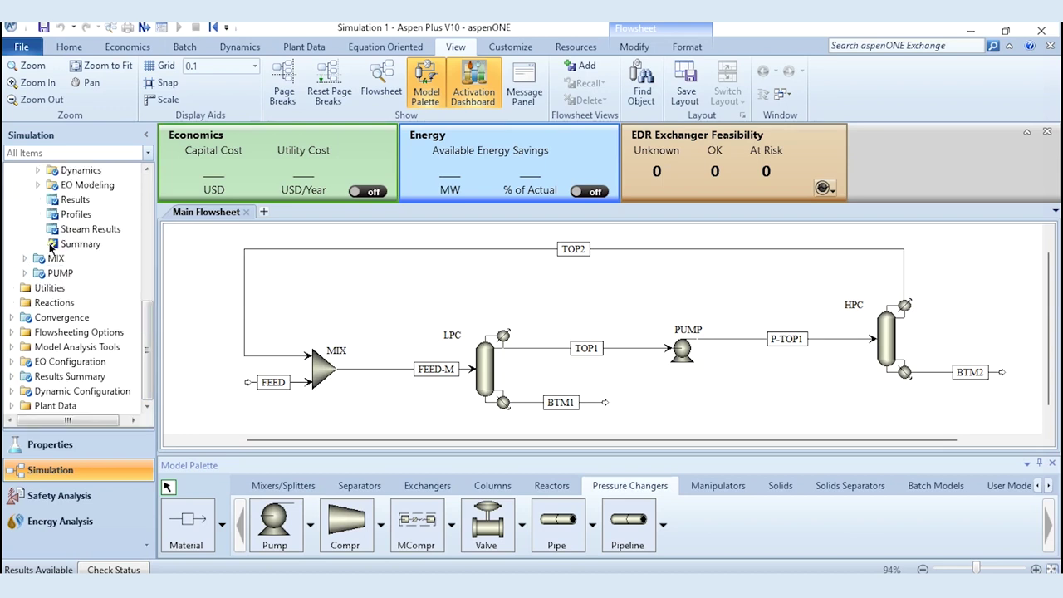
drag(147, 355, 152, 288)
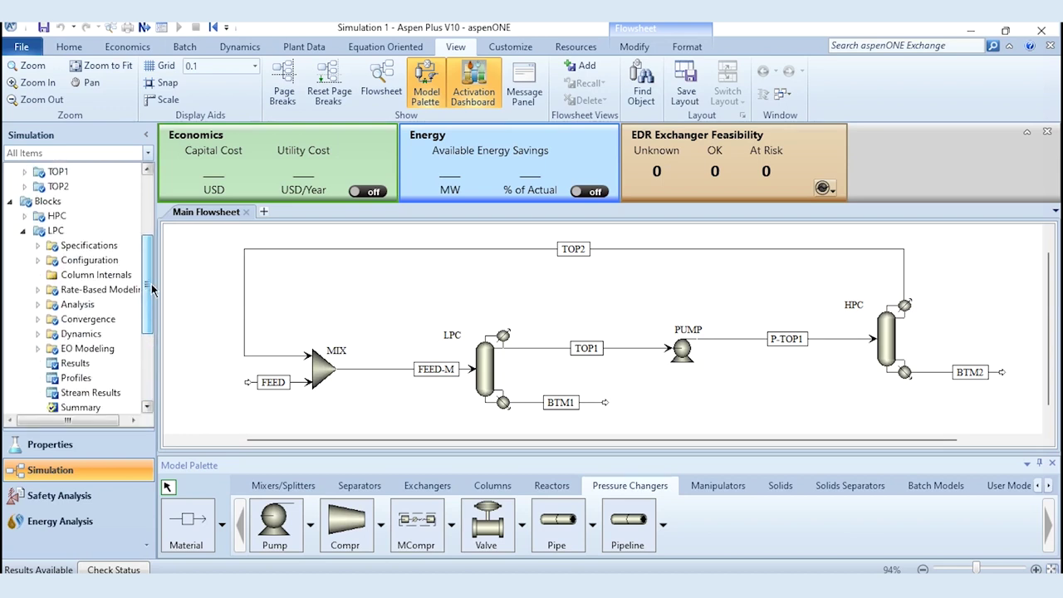
click(36, 246)
click(80, 290)
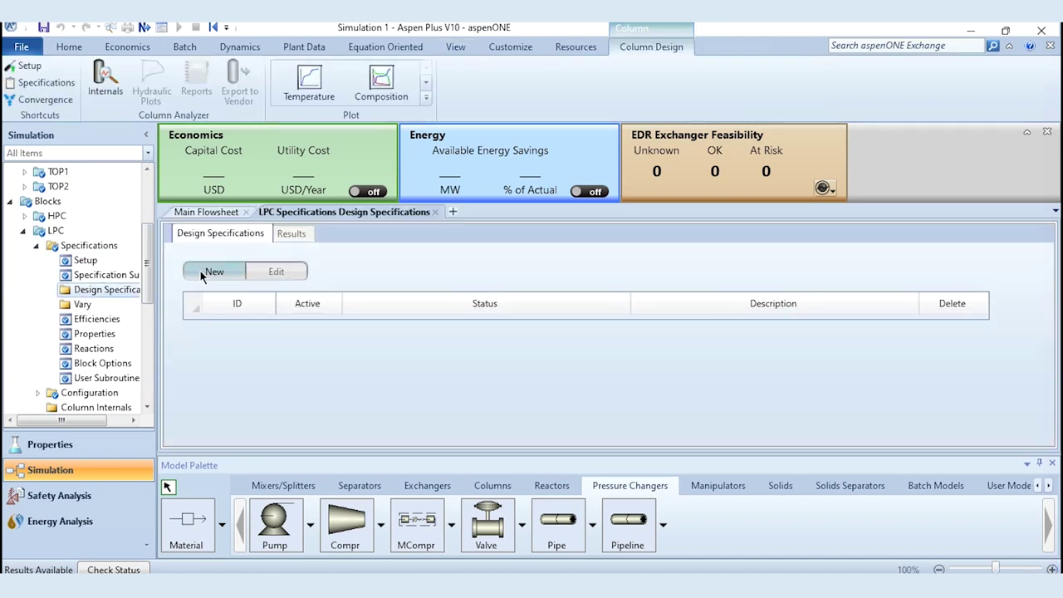
click(200, 271)
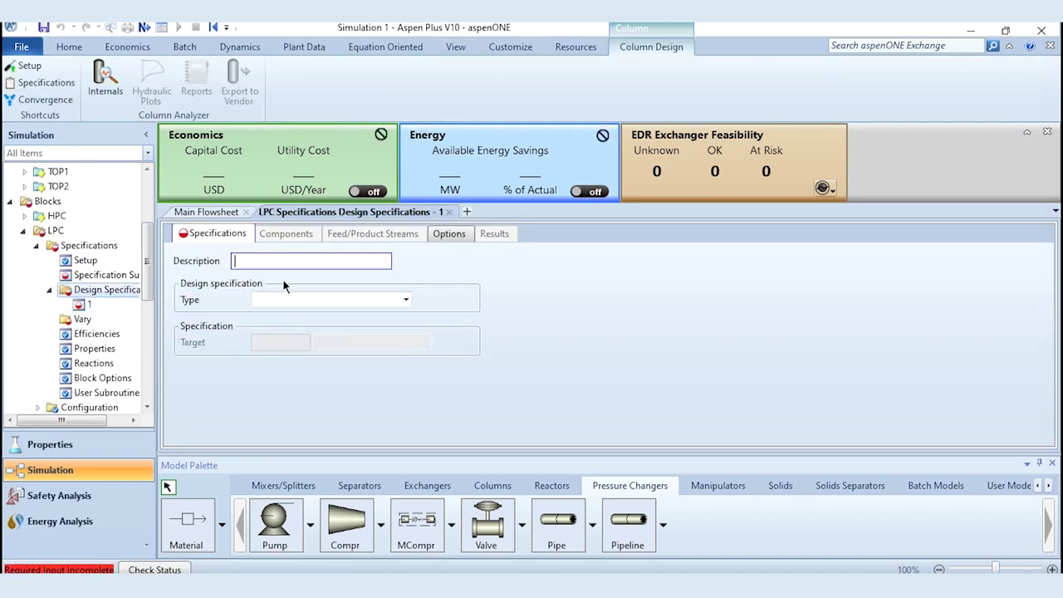
Set the LPC design specification's type to Mole purity with a target of 0.9
click(315, 301)
key(m)
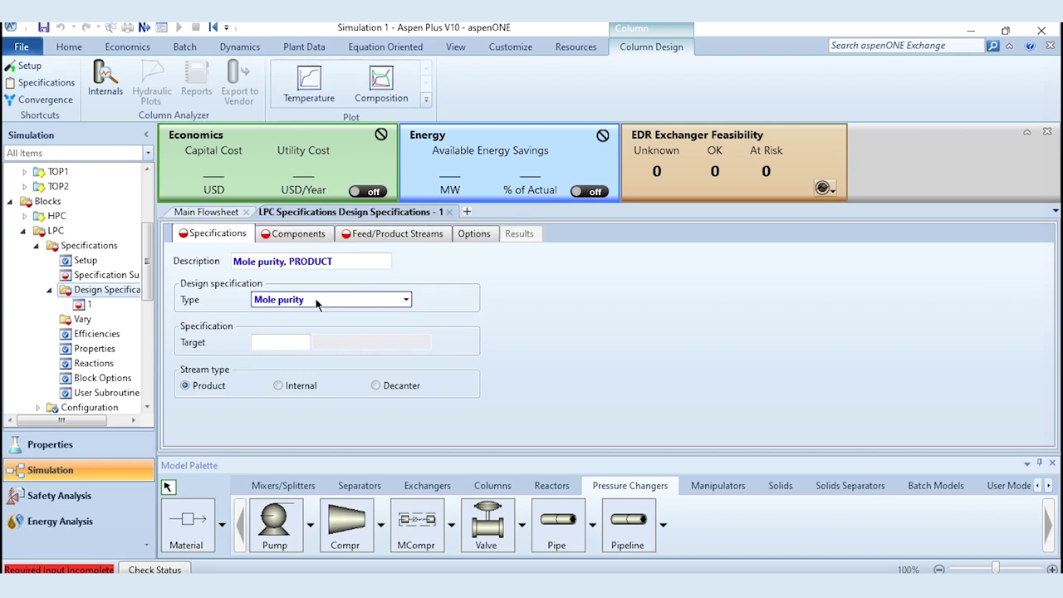
click(280, 344)
text(0.9)
key(Return)
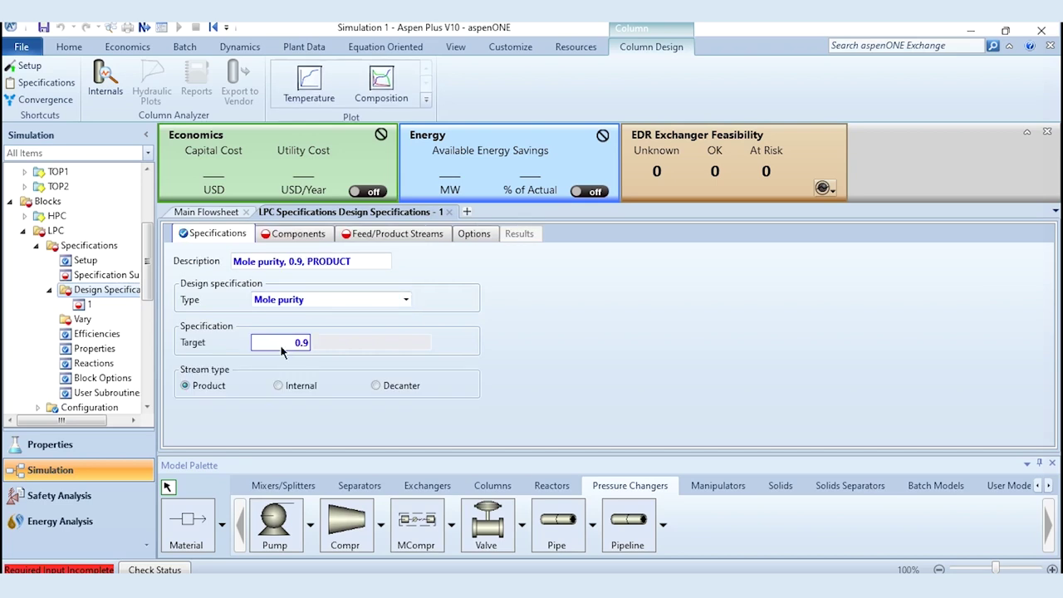
Apply the LPC mole purity specification to component ETHANOL in product stream TOP1
click(296, 235)
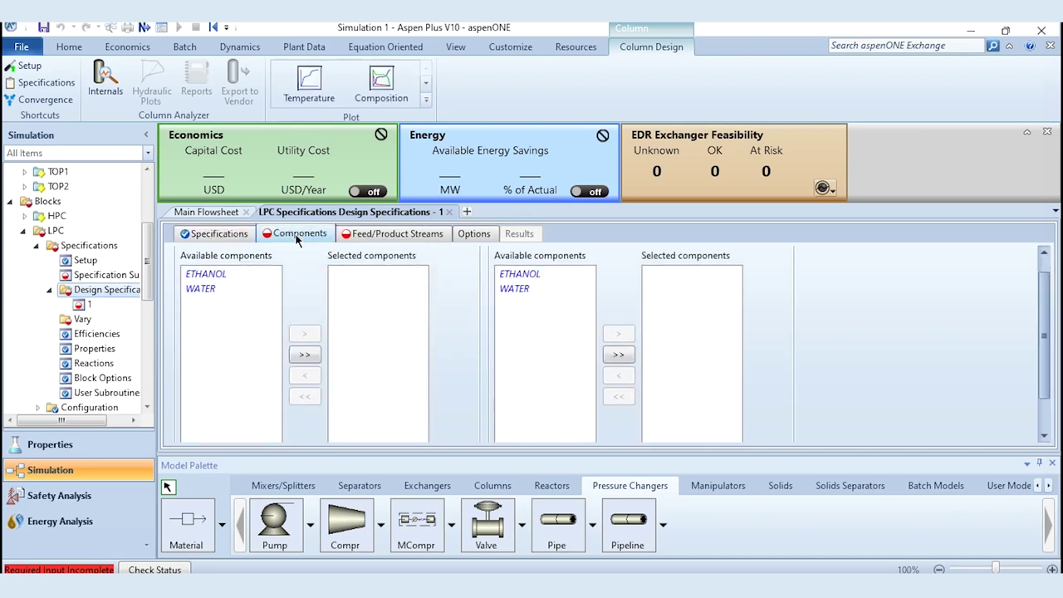
double_click(228, 277)
click(371, 237)
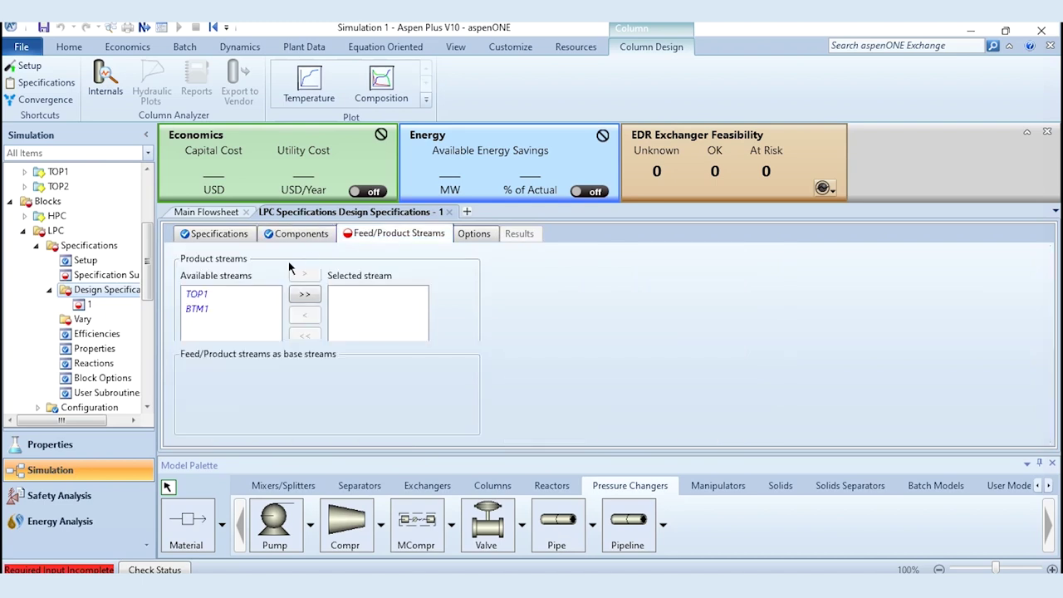
double_click(225, 294)
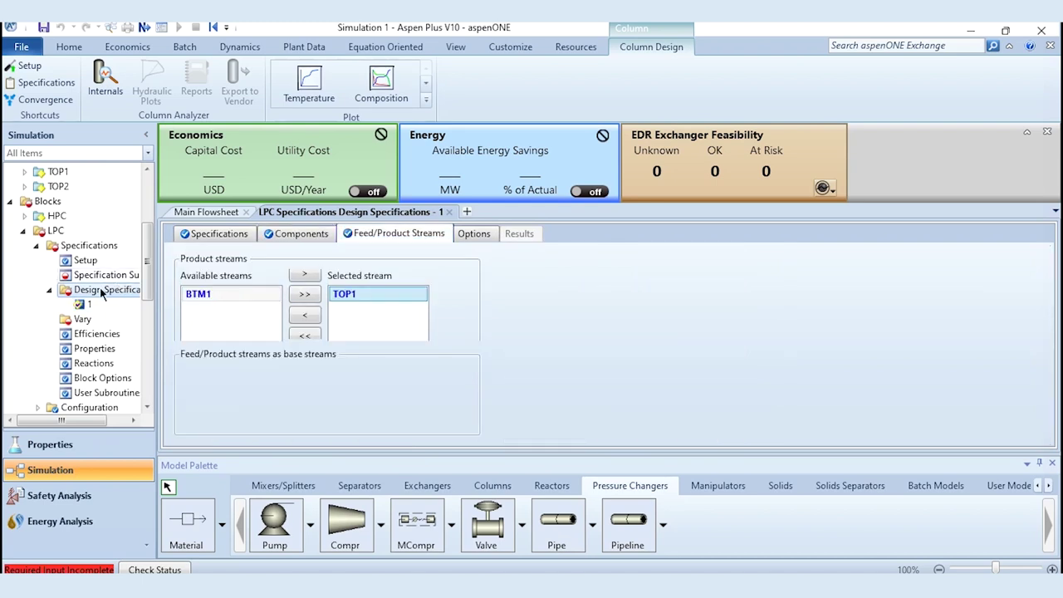
Create a second design specification for the LPC column with type Mole recovery and a target of 0.9
click(104, 289)
click(204, 267)
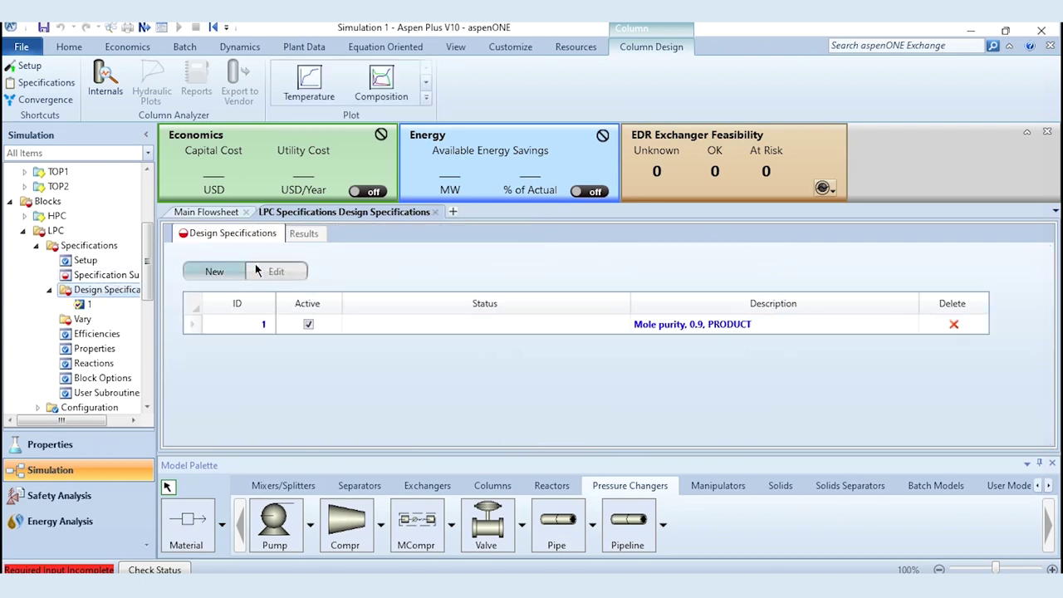
click(349, 299)
scroll(349, 299, down, 2)
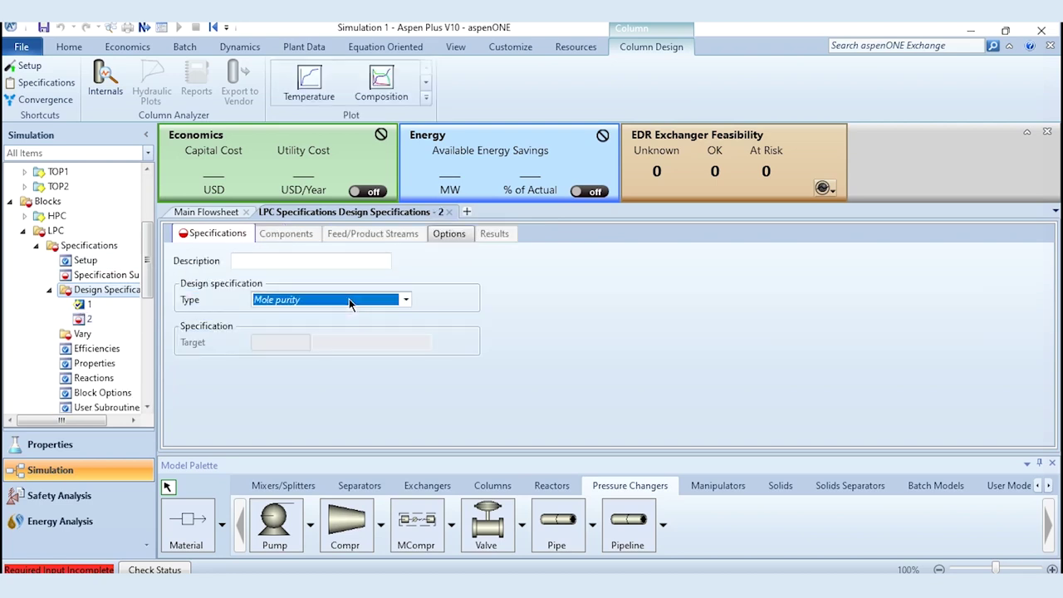
scroll(349, 299, down, 1)
click(285, 343)
text(0.9)
key(Return)
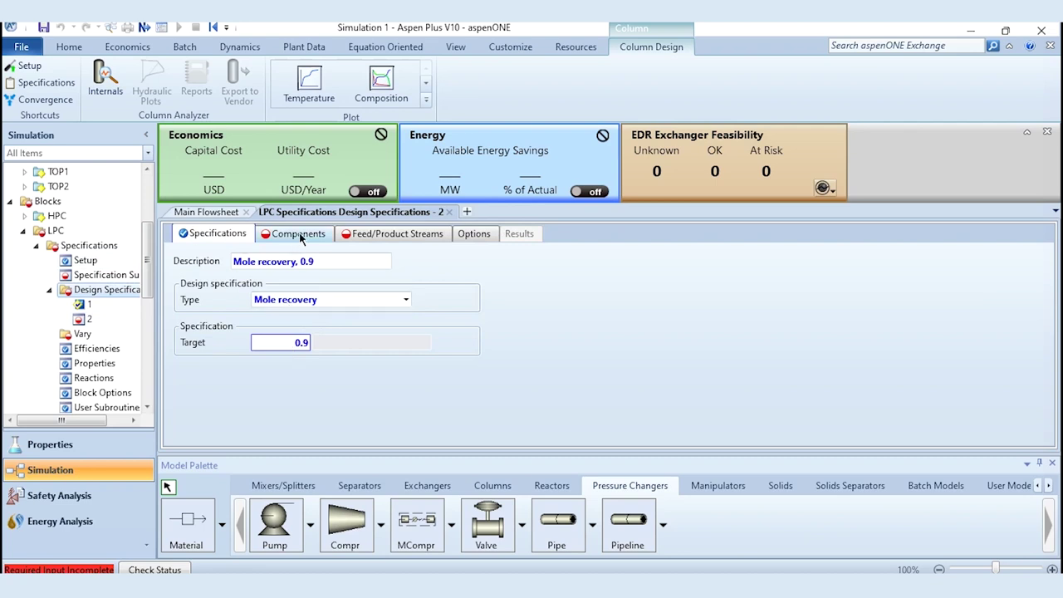
Apply the LPC mole recovery specification to component ETHANOL in product stream TOP1
click(299, 233)
click(205, 274)
click(304, 333)
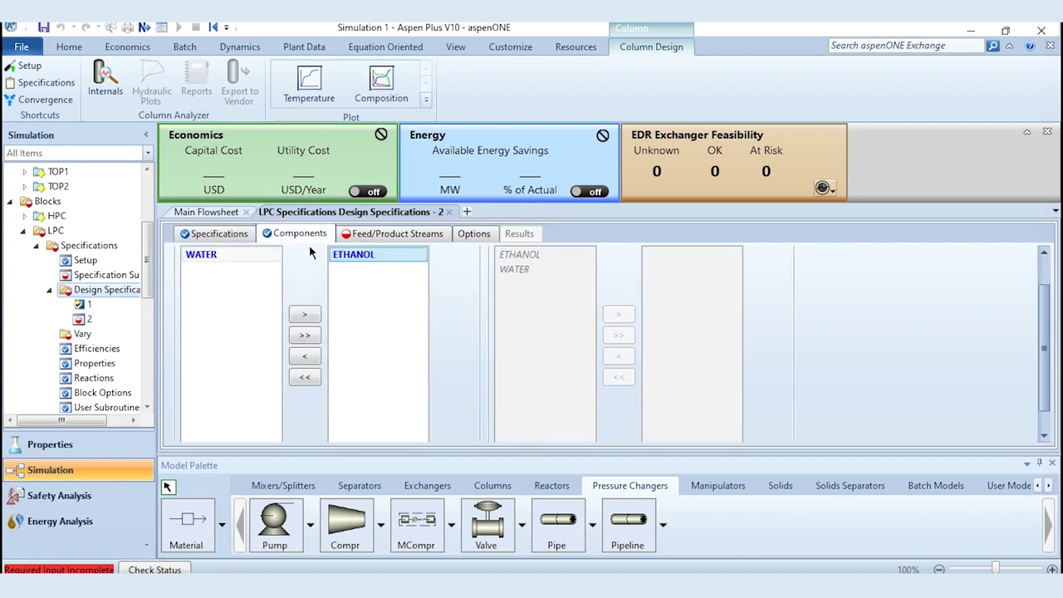
click(394, 233)
double_click(213, 290)
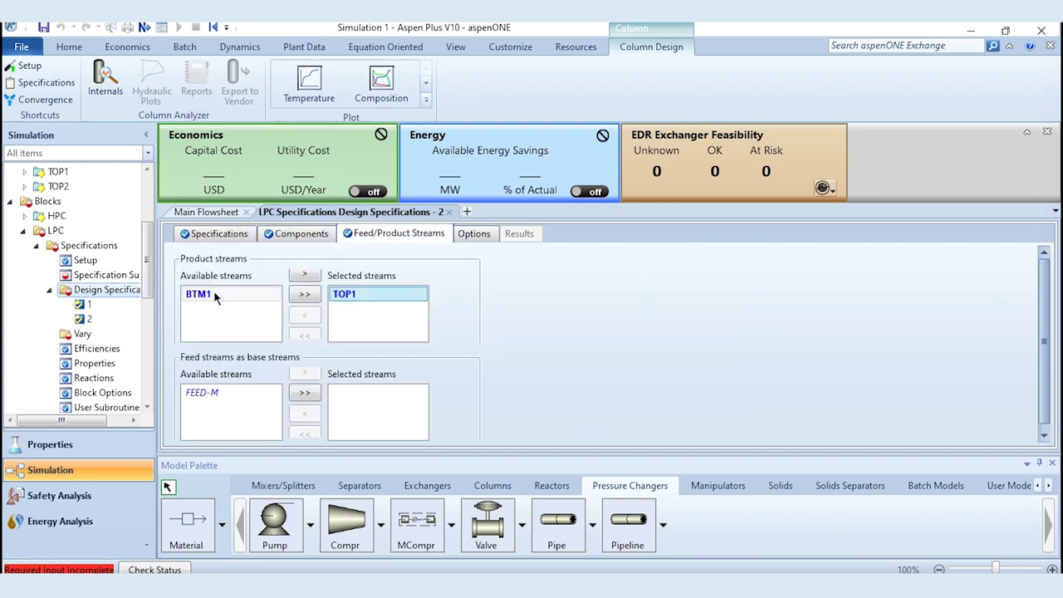
Create a new adjusted variable for the LPC column with type Reflux ratio
click(83, 334)
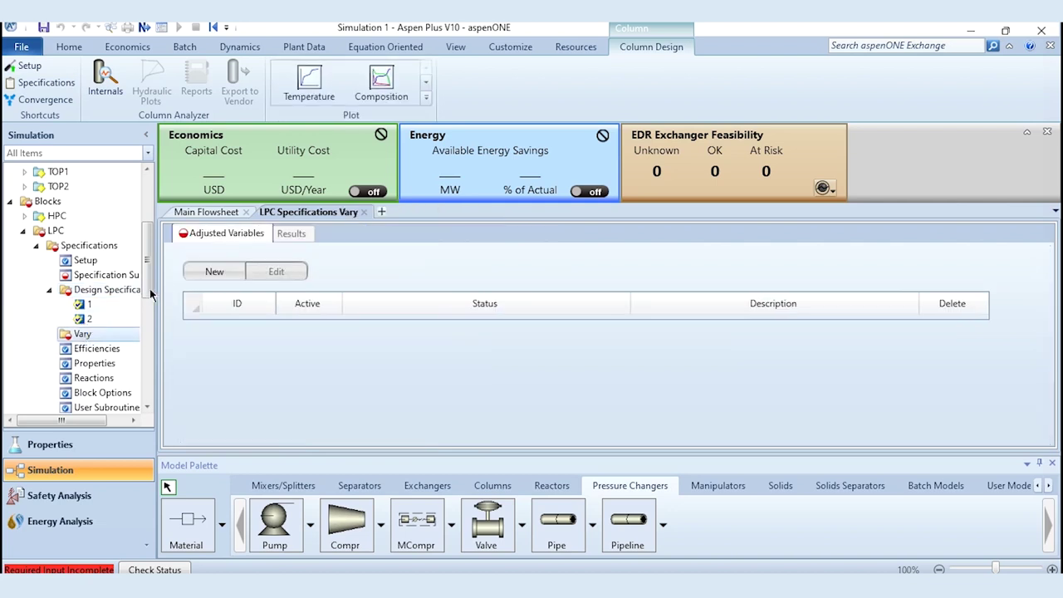
click(207, 273)
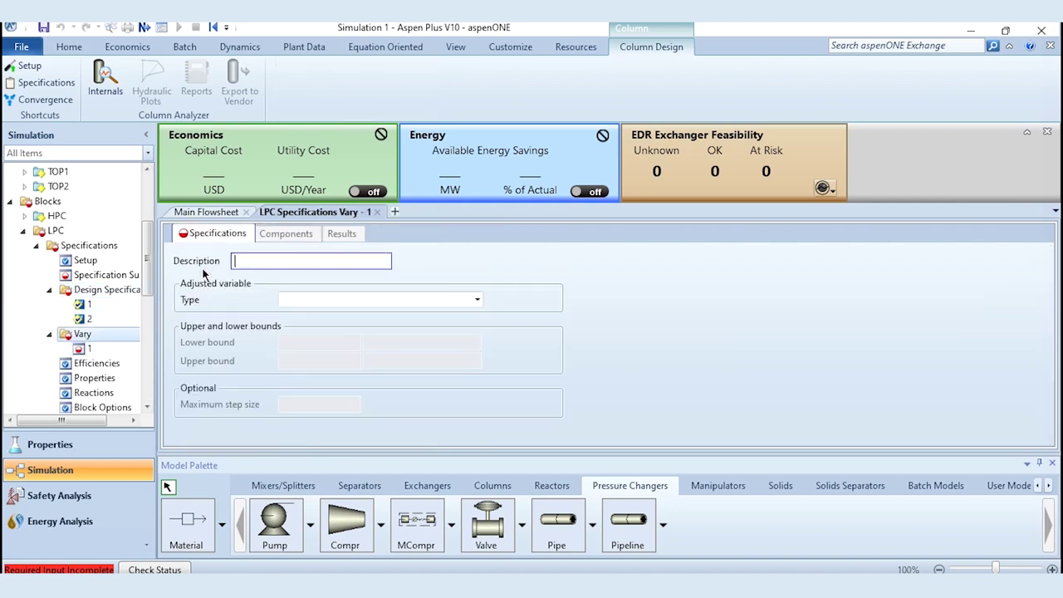
click(350, 302)
key(Down)
key(Down)
key(Down)
key(Down)
key(Down)
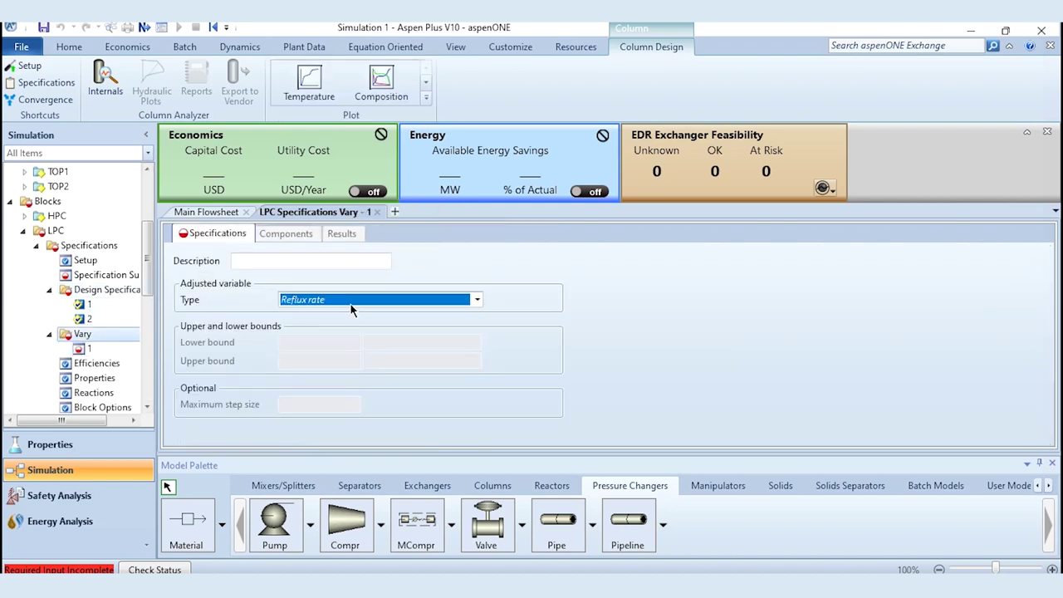
key(Tab)
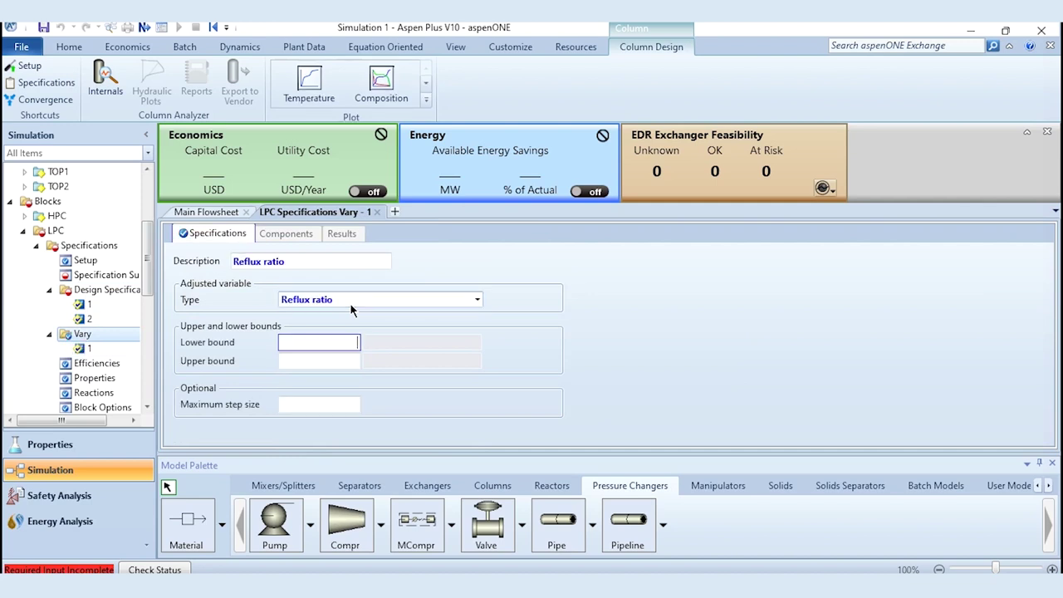
Set the LPC reflux ratio's lower bound to 1 and upper bound to 10
text(1)
key(Tab)
text(10)
key(Return)
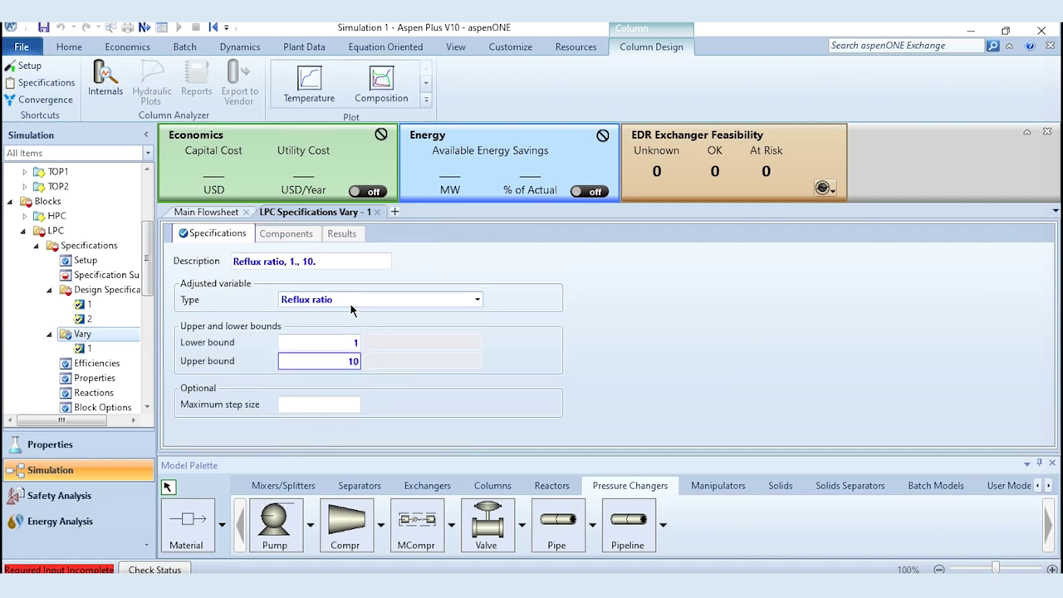
Add a second LPC adjusted variable, Distillate to feed ratio, with bounds from 0.01 to 1
click(87, 333)
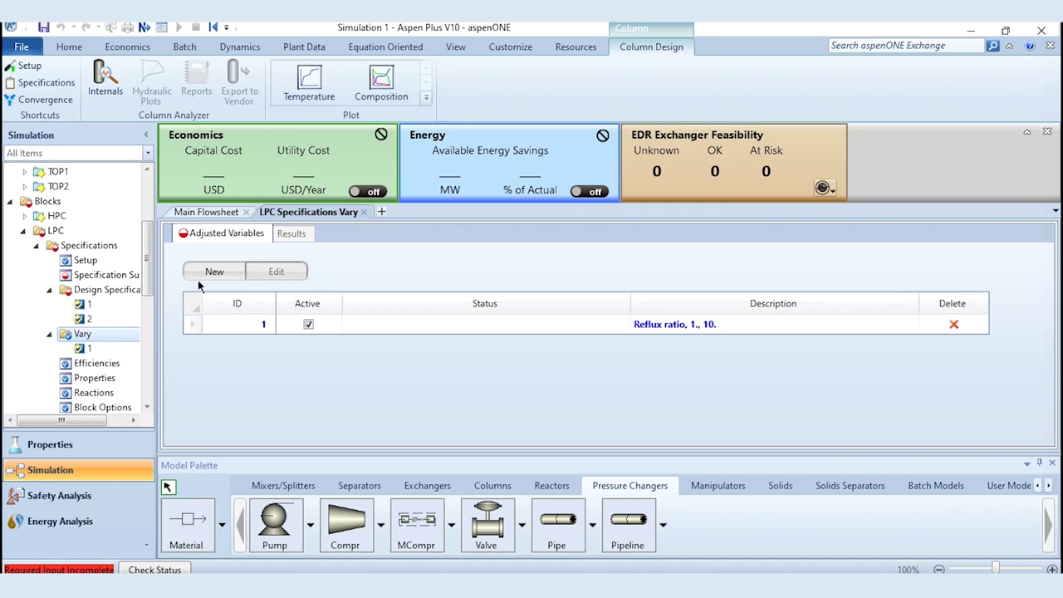
click(206, 278)
click(363, 299)
key(Tab)
text(0.01)
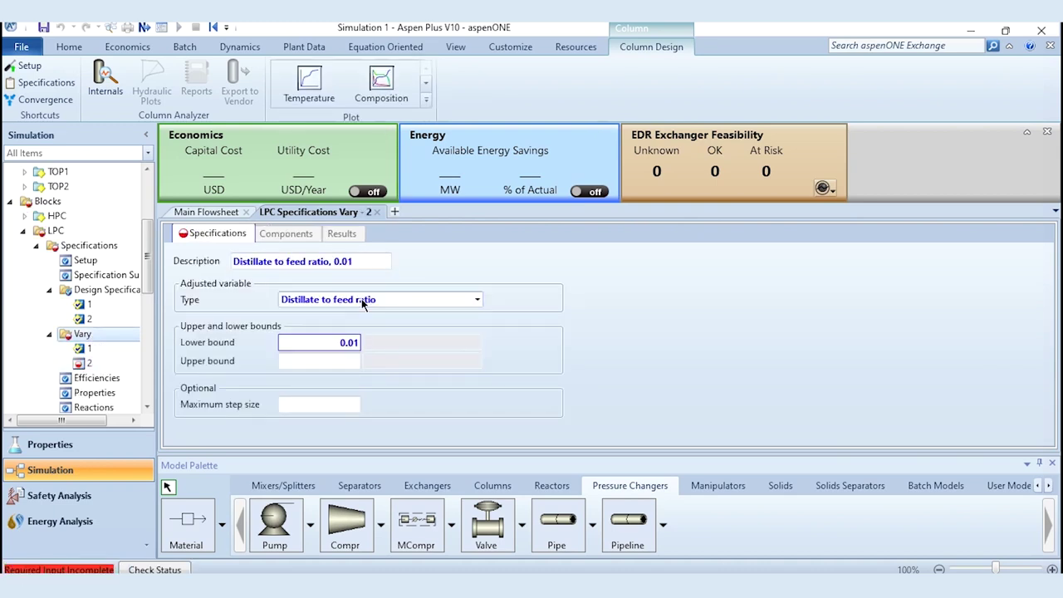
key(Tab)
text(1)
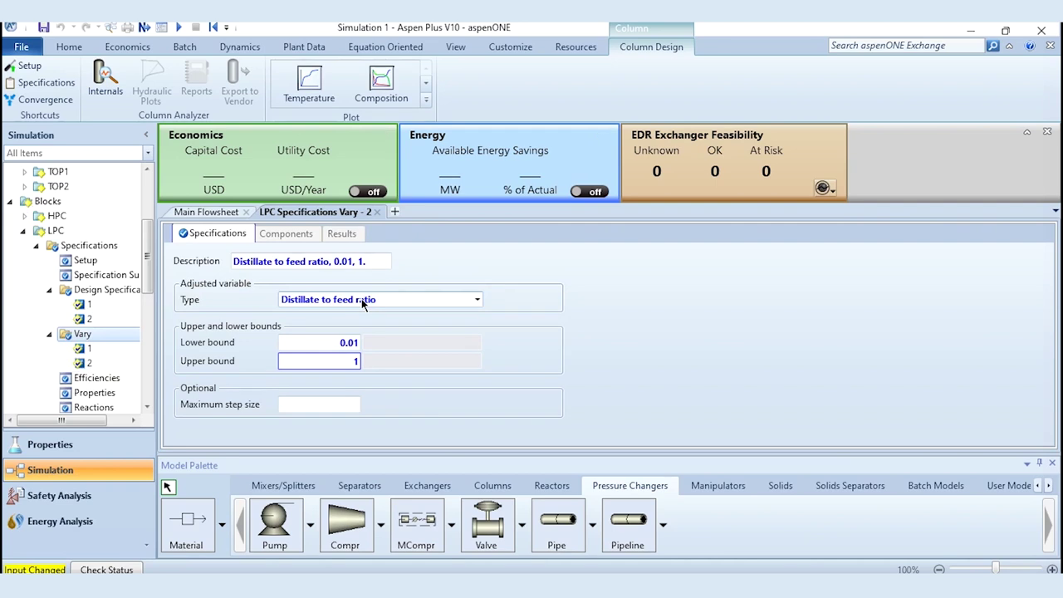
Reinitialize and run the simulation, and compare the LPC specifications' calculated values with their targets in the specification summary
click(213, 27)
key(Return)
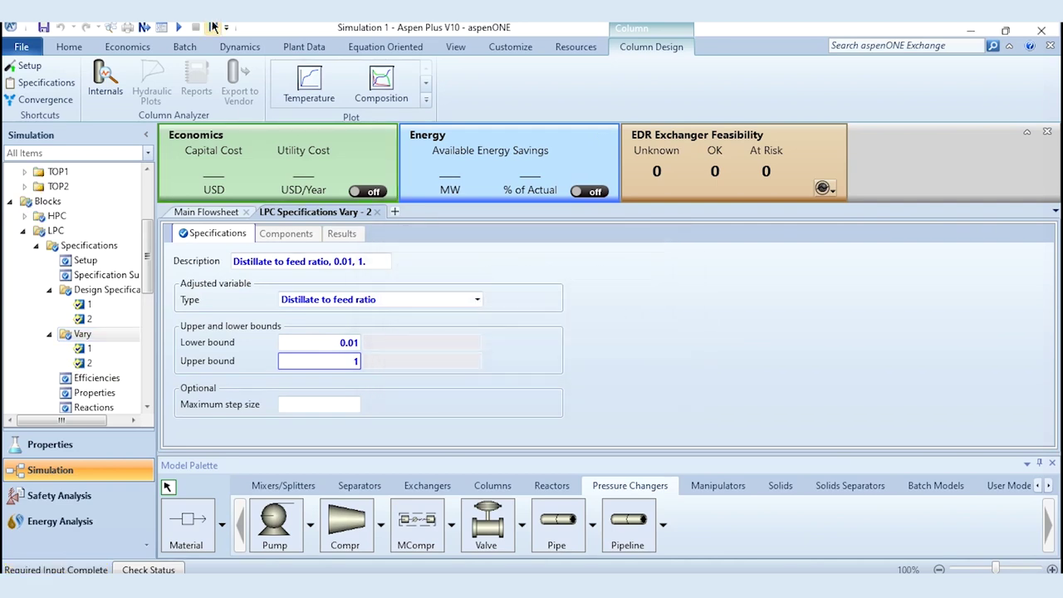
click(183, 28)
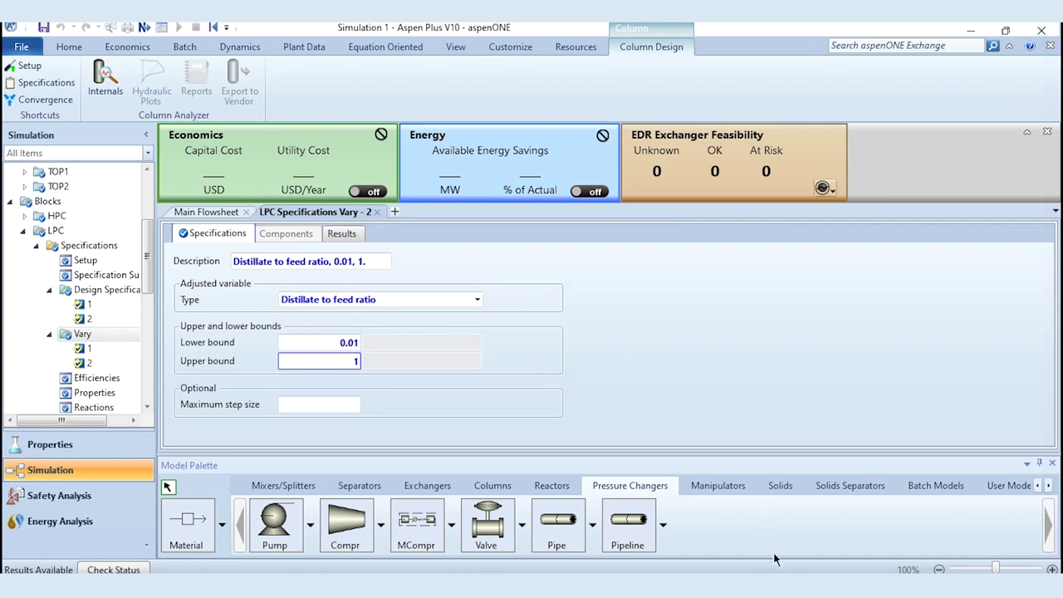
click(106, 277)
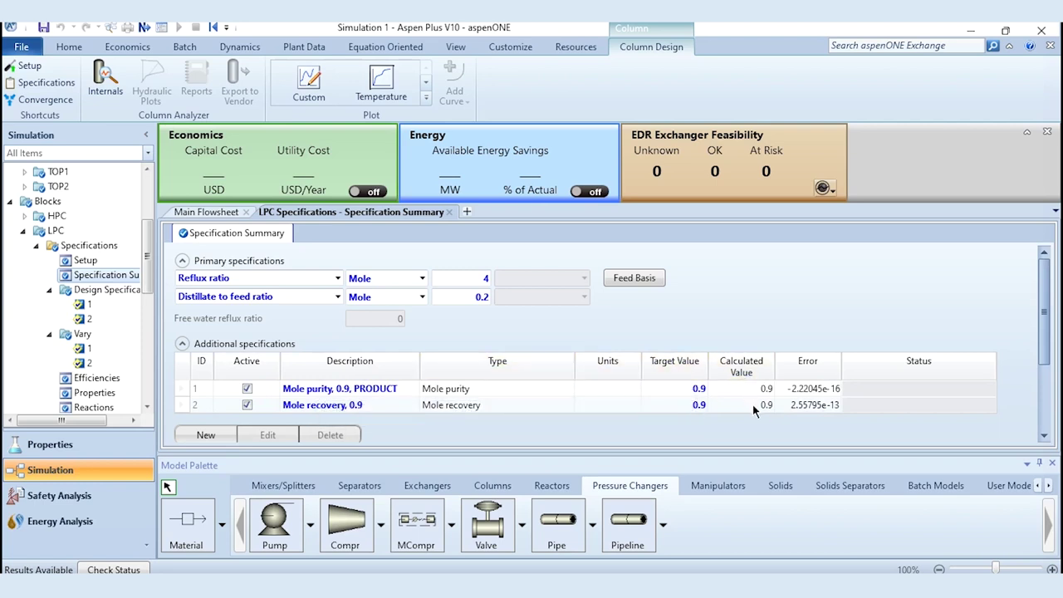
click(449, 212)
Create a design specification for the HPC column with type Mole purity and a target of 0.8
click(23, 231)
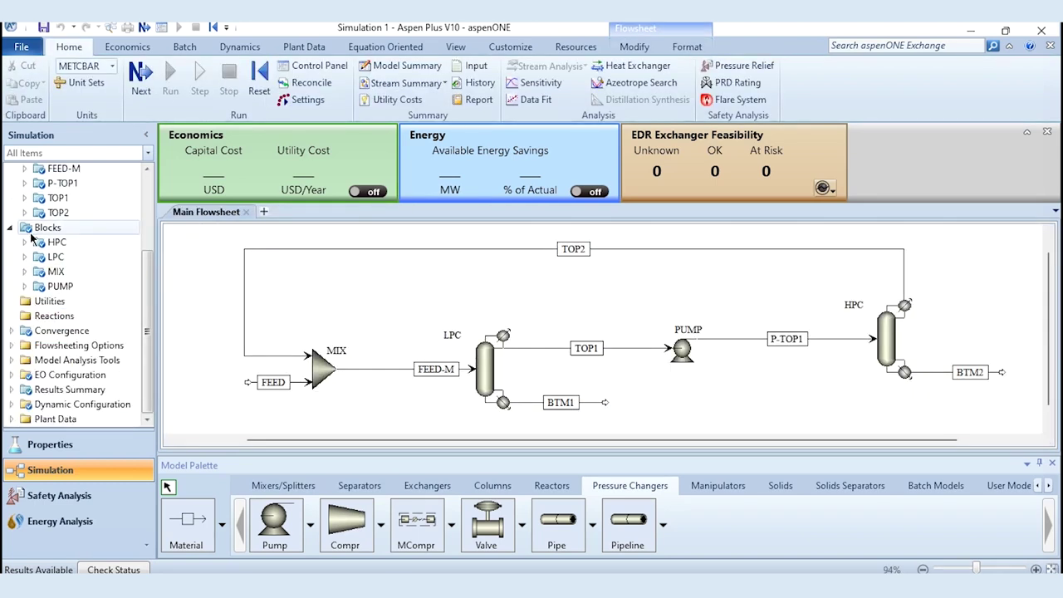
click(24, 242)
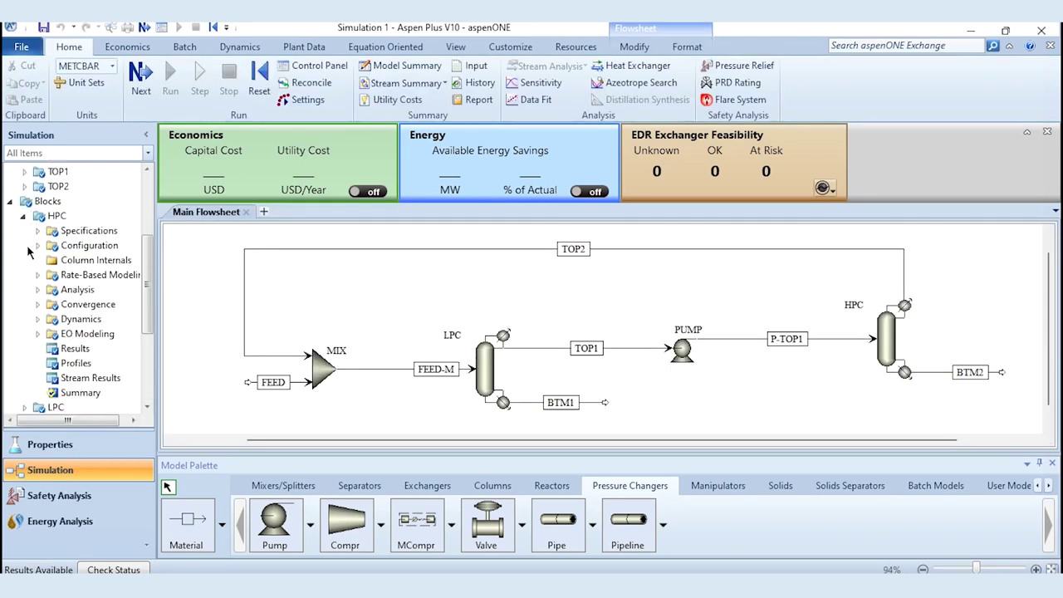
double_click(56, 231)
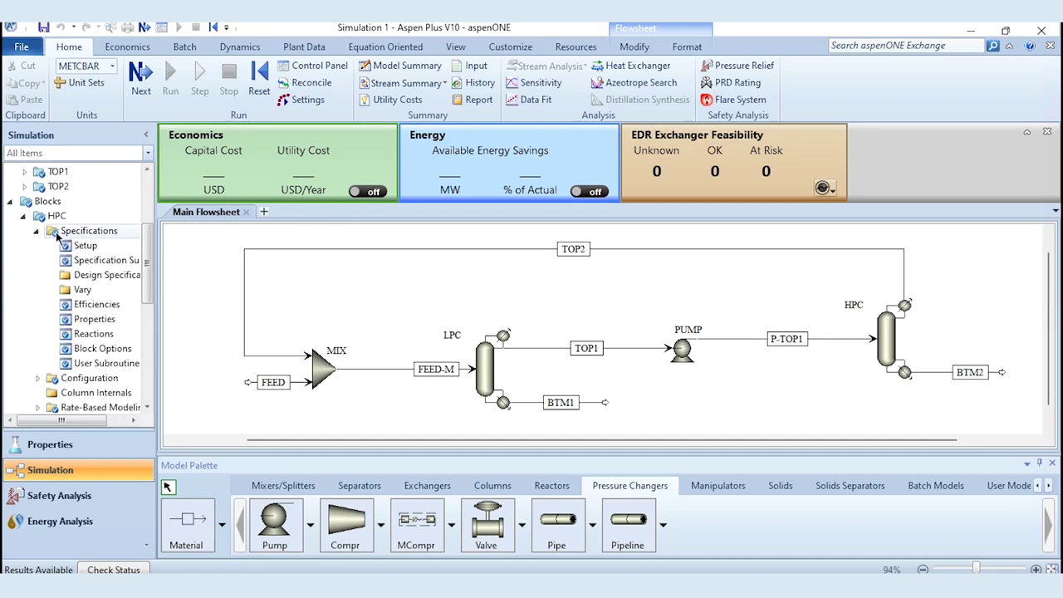
double_click(96, 275)
click(230, 270)
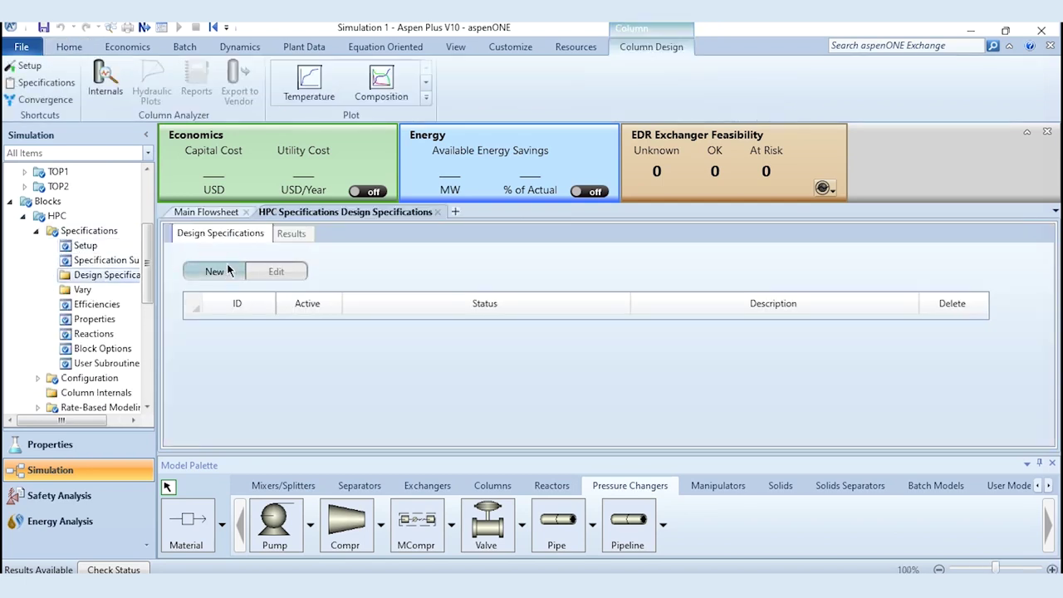
click(363, 300)
click(362, 313)
key(Tab)
text(0.8)
key(Return)
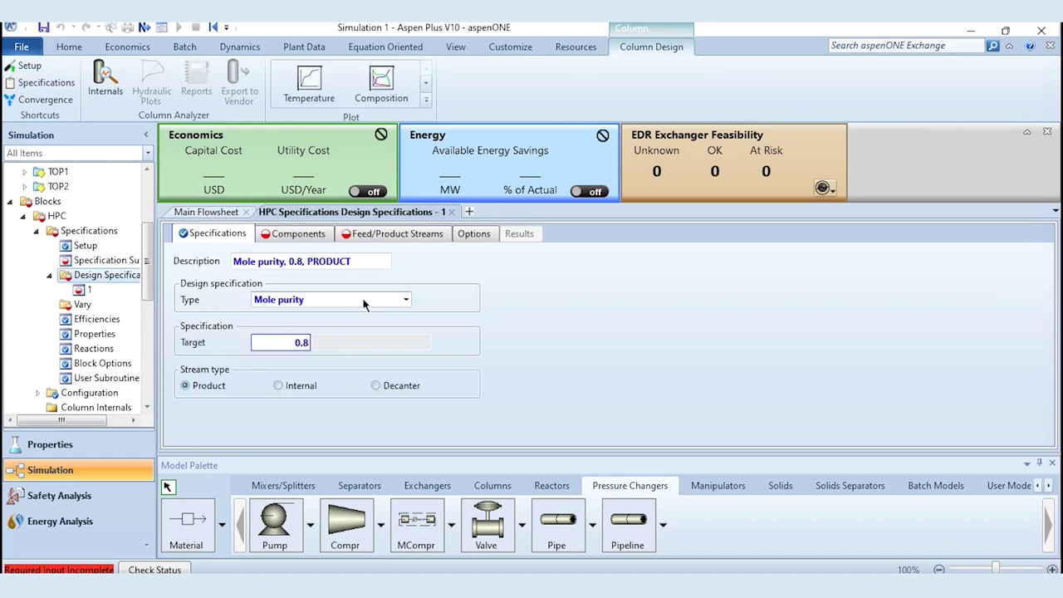
Apply the HPC 0.8 mole purity specification to component ETHANOL in product stream TOP2
click(300, 233)
double_click(225, 273)
click(397, 233)
double_click(221, 296)
Create a second HPC design specification with type Mole purity and a target of 0.99
click(106, 275)
click(200, 269)
key(Tab)
text(0.99)
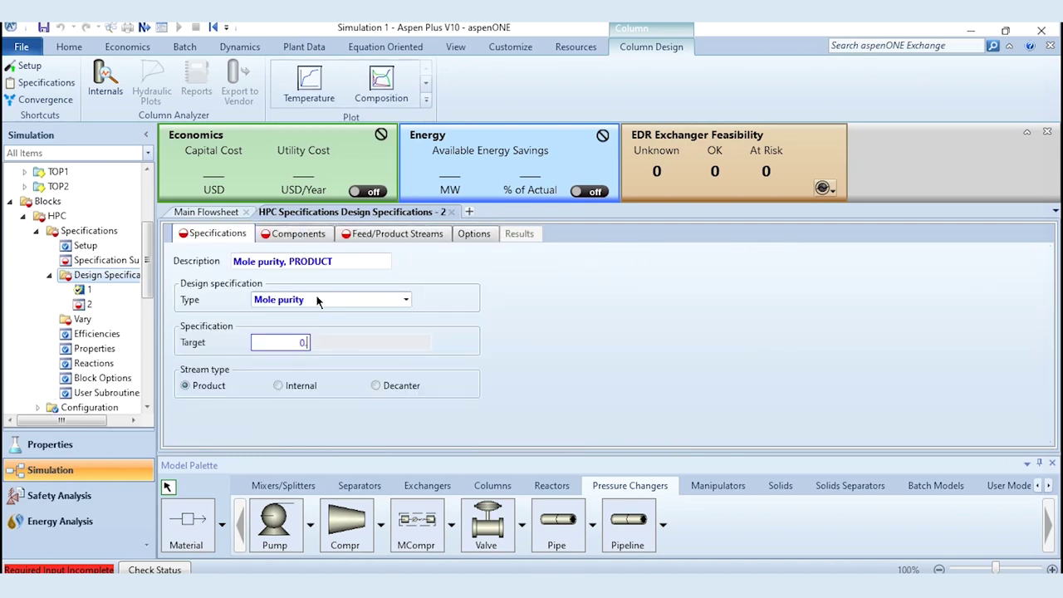
Apply the HPC 0.99 mole purity specification to component ETHANOL in product stream BTM2
click(301, 234)
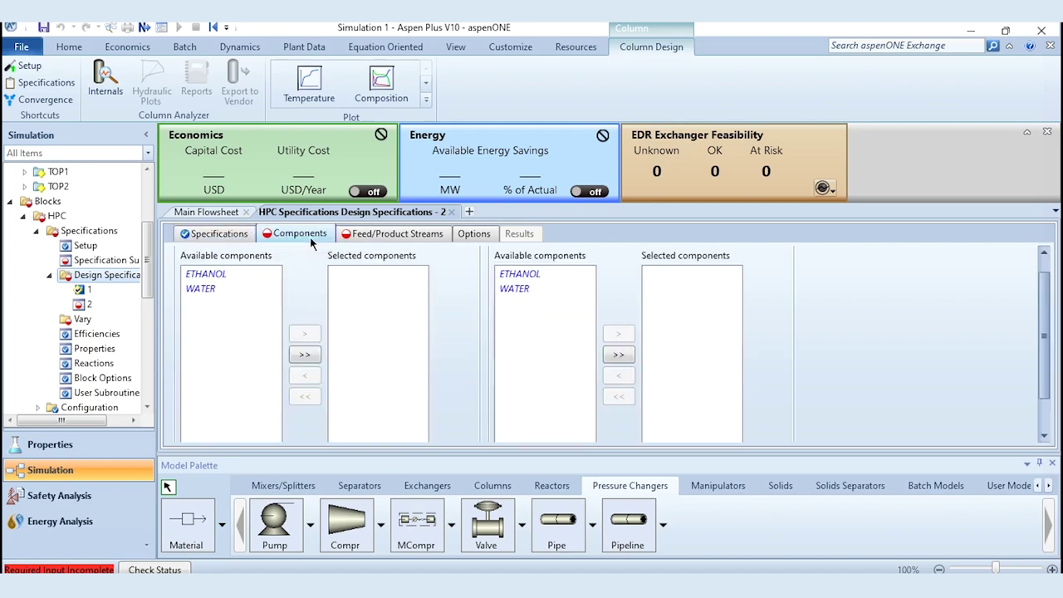
double_click(206, 274)
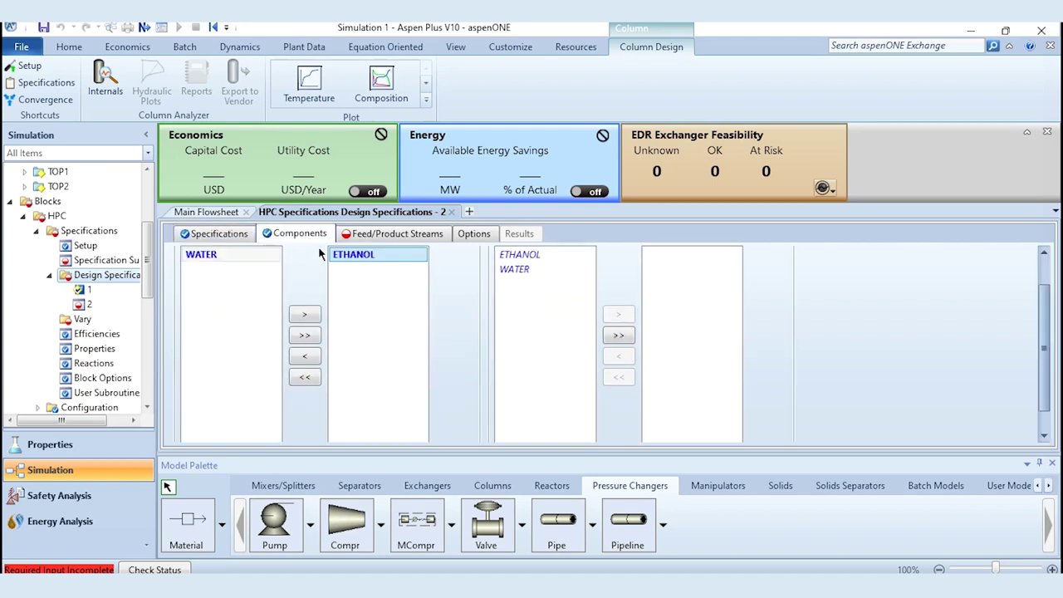
click(360, 237)
double_click(209, 308)
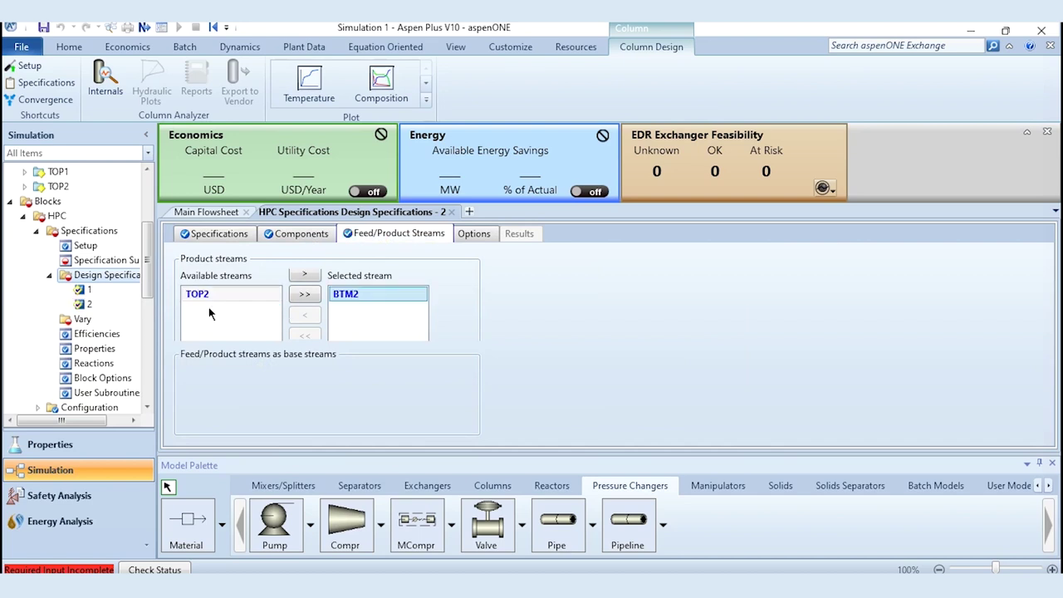
Add an HPC adjusted variable of type Distillate to feed ratio with bounds from 0.01 to 1
click(82, 320)
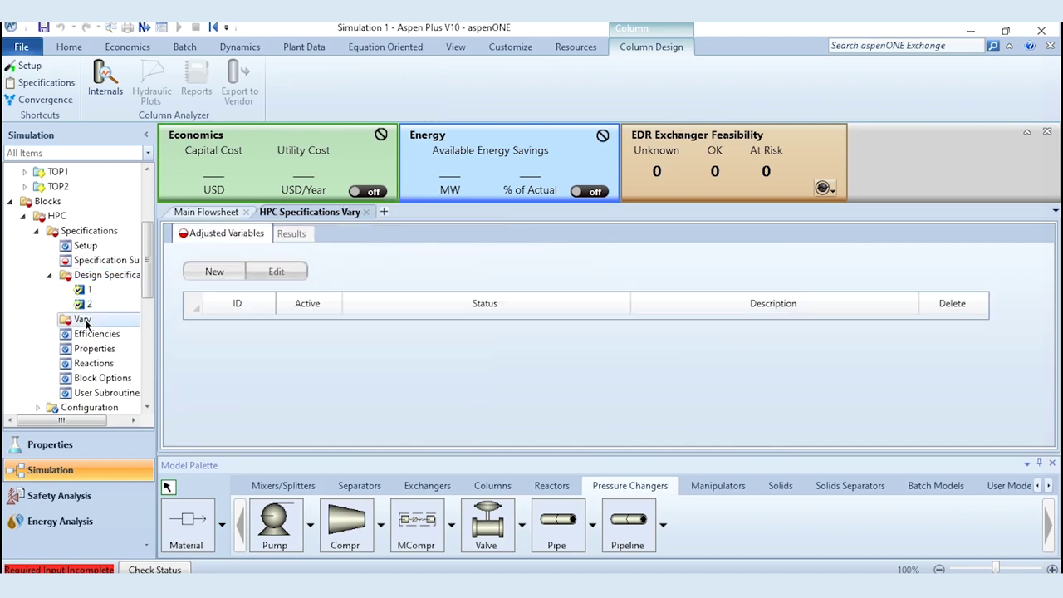
click(218, 271)
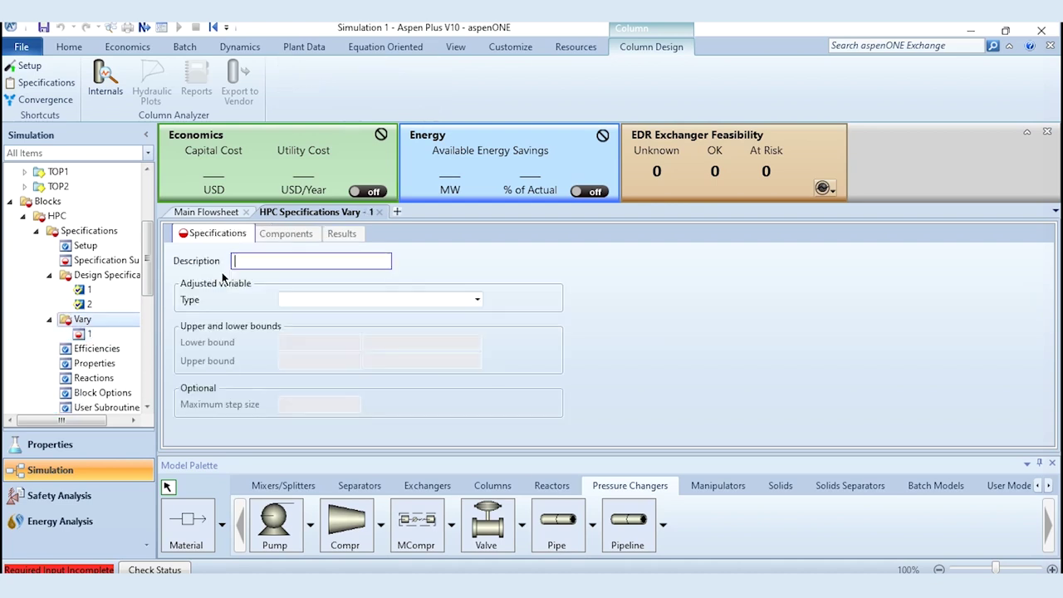
click(325, 304)
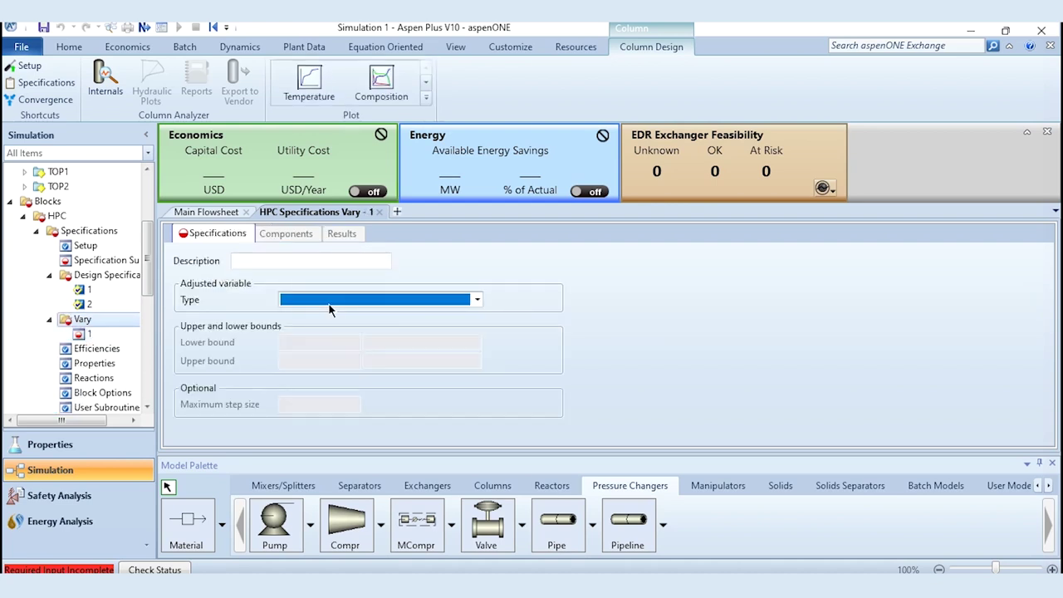
scroll(329, 309, down, 3)
key(Return)
key(Tab)
text(0.01)
key(Tab)
text(1)
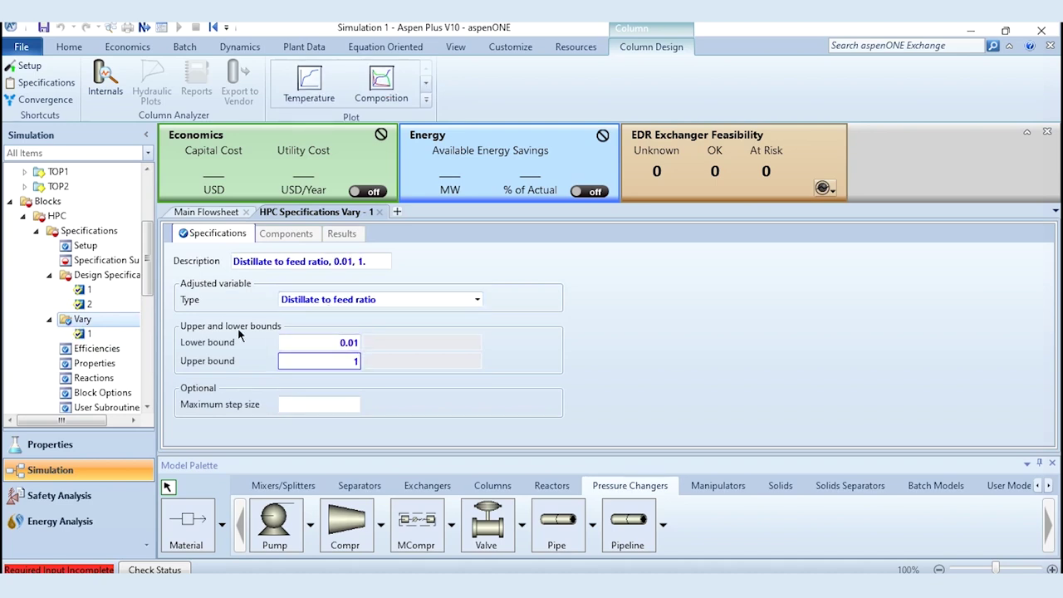
Add a second HPC adjusted variable, Reflux ratio, with a lower bound of 1 and an upper bound of 20
click(92, 321)
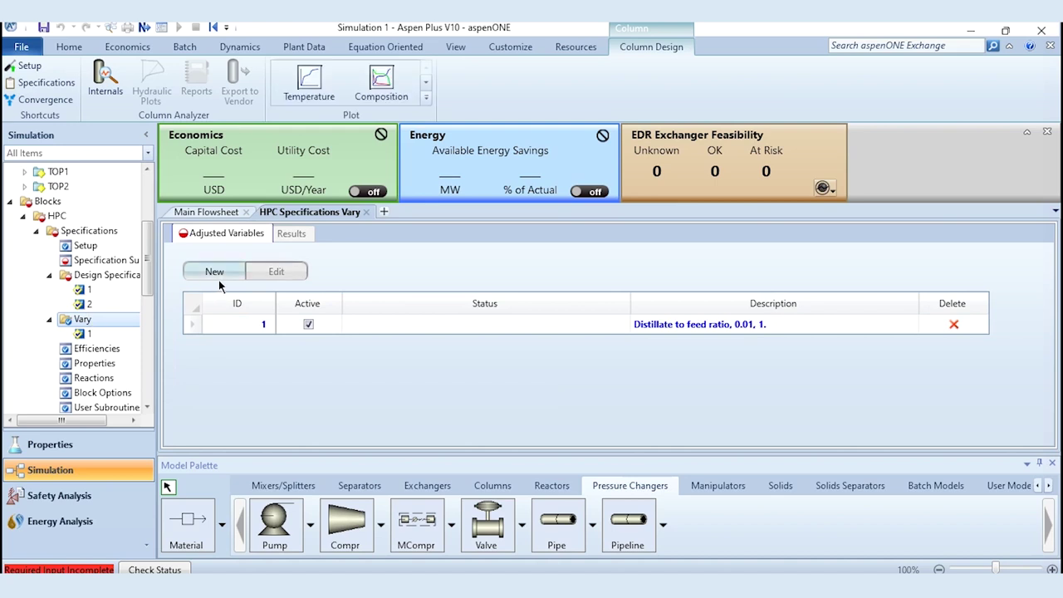
click(244, 269)
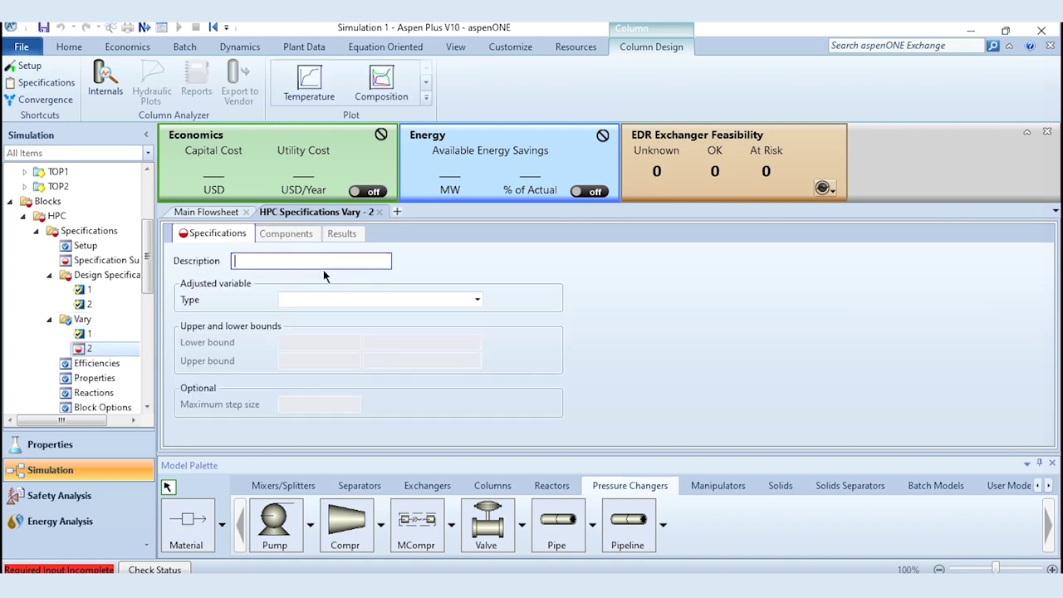
click(360, 298)
key(Tab)
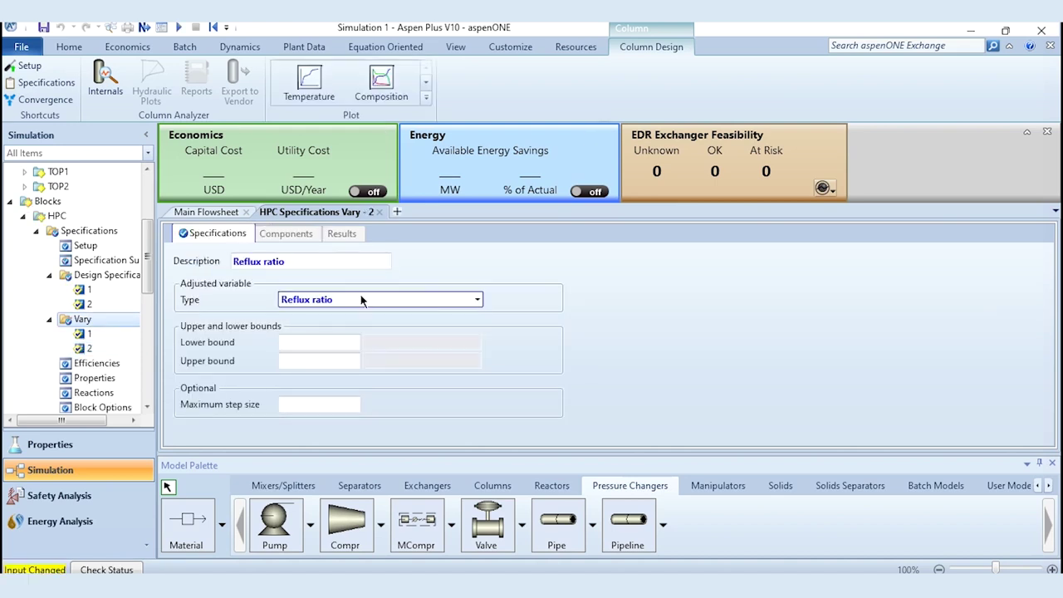
text(1)
key(Tab)
text(20)
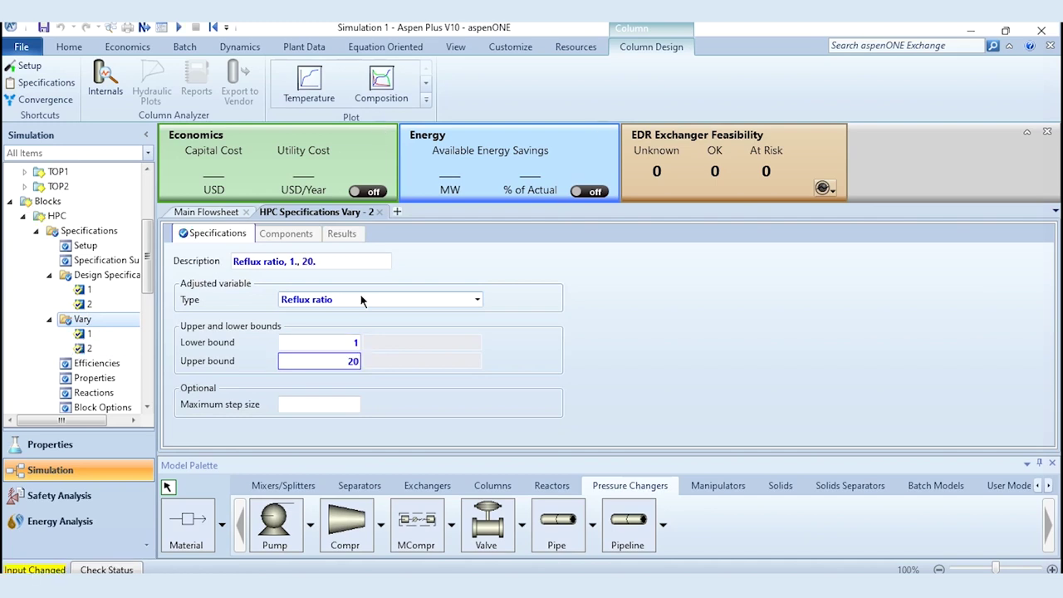
Reinitialize and run the simulation, check the HPC specification summary against its targets, and return to the main flowsheet
click(213, 28)
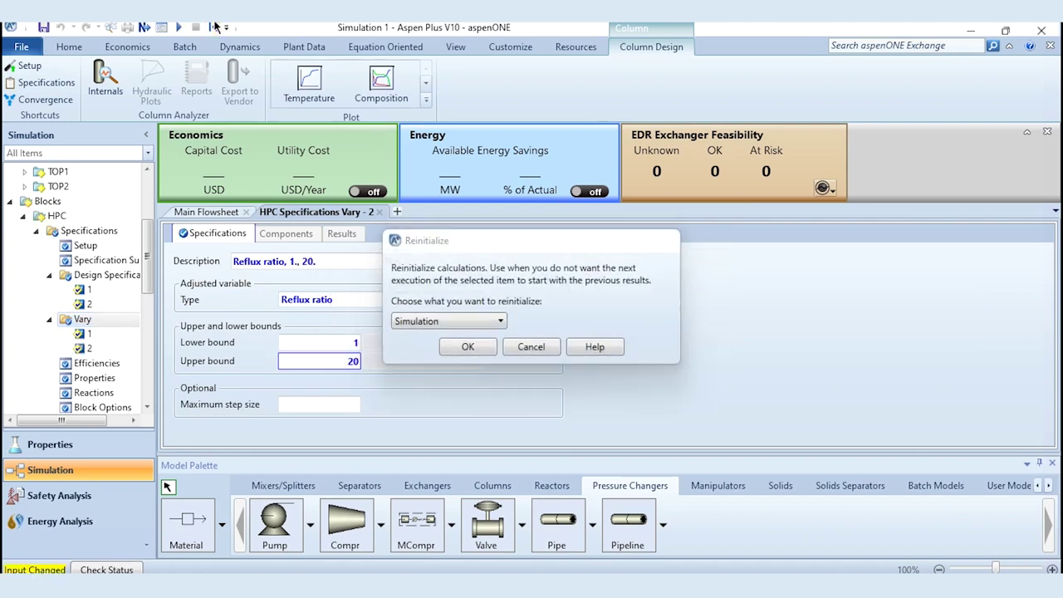
key(Return)
click(179, 27)
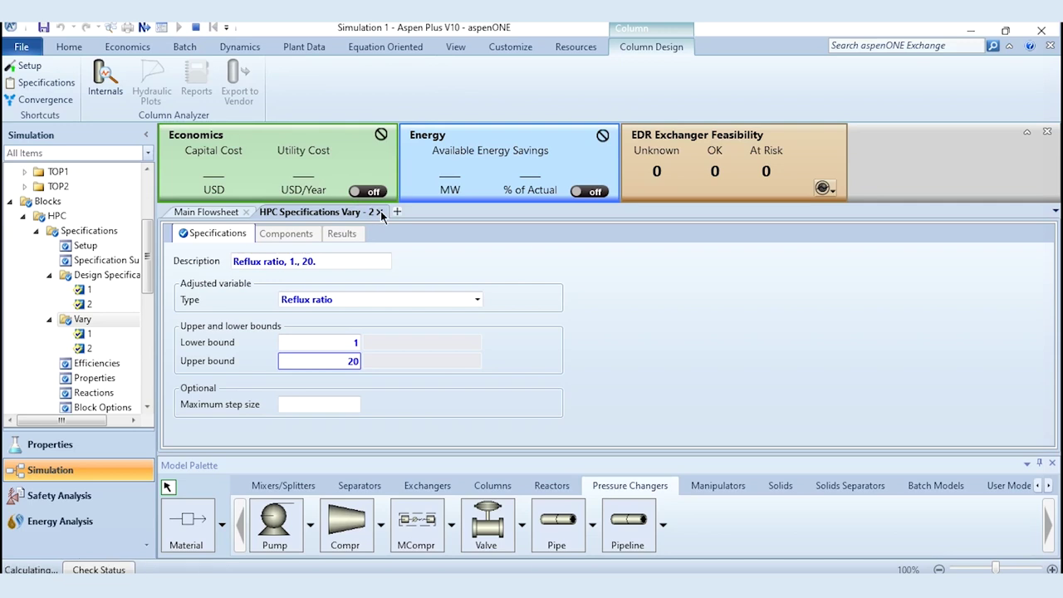
click(128, 260)
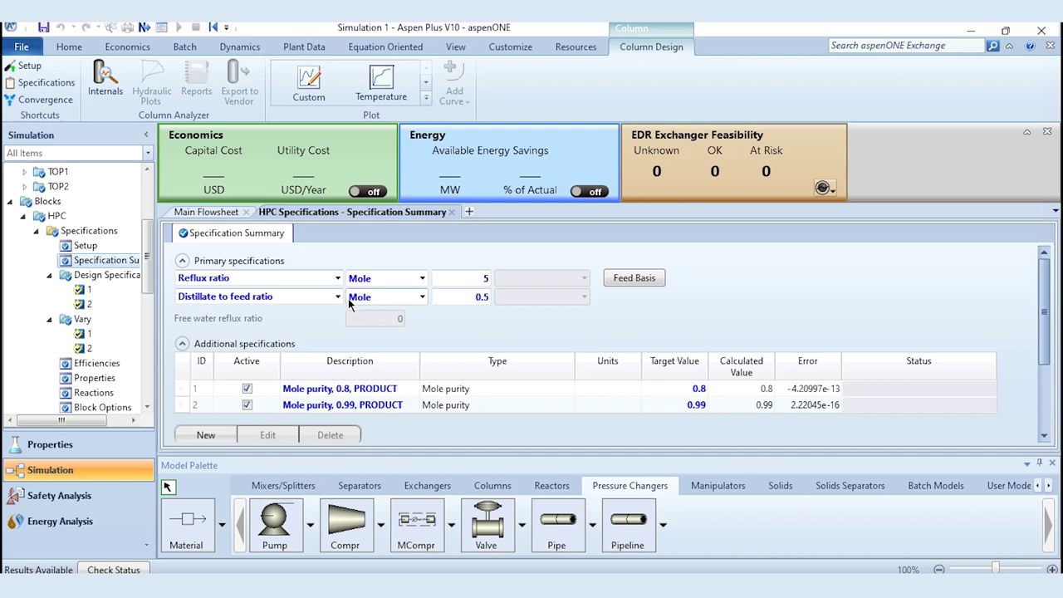
click(219, 212)
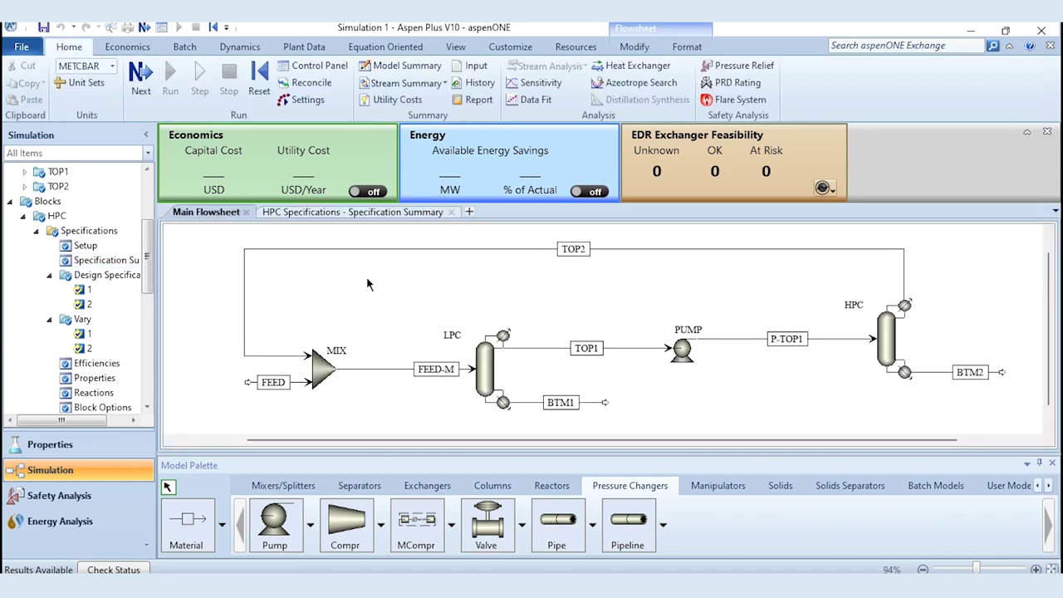